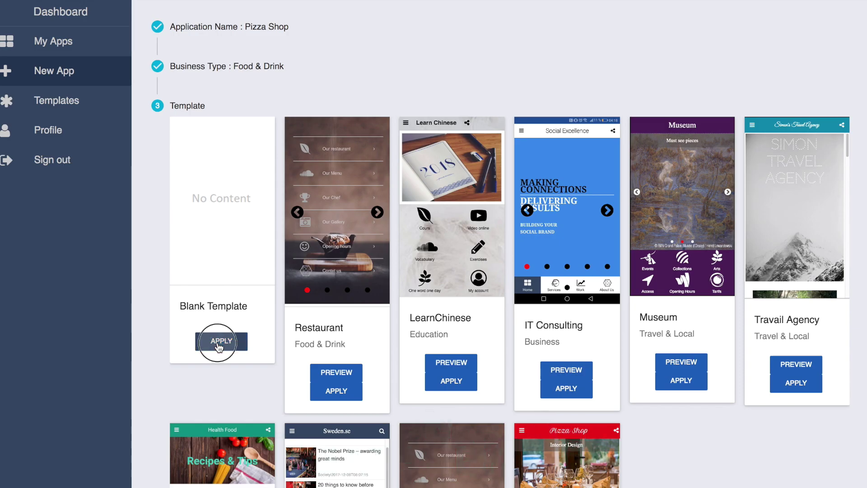
- Add a Drawer navigation widget to the blank Home page and title it "Pizza Shop"
left_click(257, 71)
left_click_drag(170, 195, 432, 220)
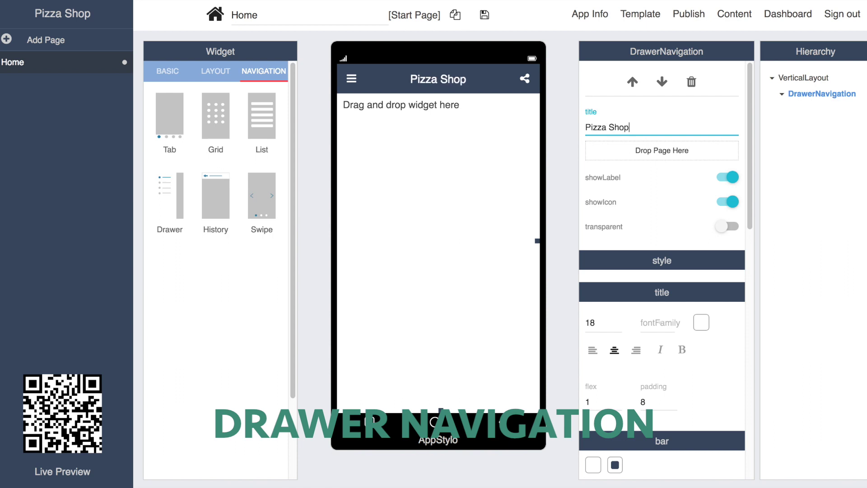
- Set the drawer title's font to Petit Formal Script and change the drawer bar's background colour to red
scroll(660, 322, "down", 3)
left_click(660, 226)
scroll(686, 207, "down", 8)
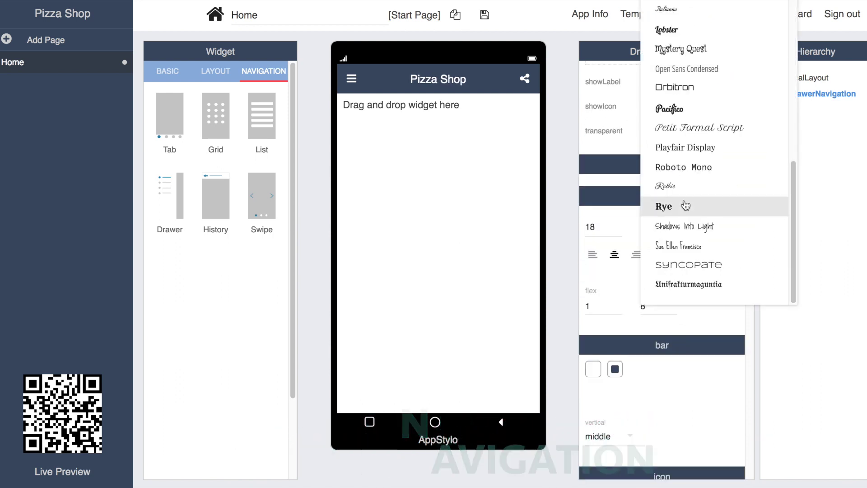
left_click(699, 127)
scroll(672, 237, "down", 3)
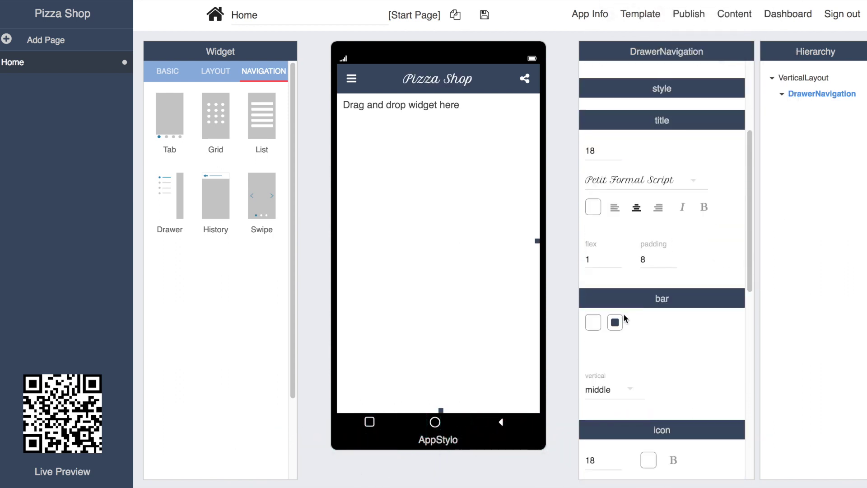
left_click(621, 317)
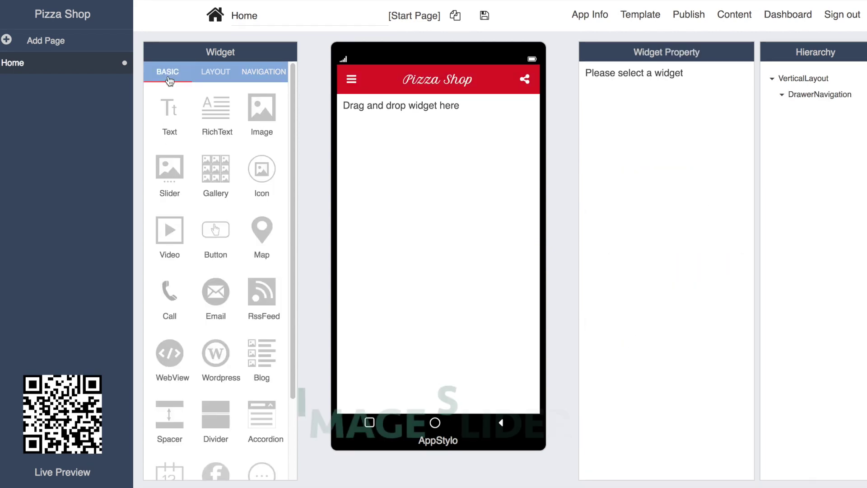
- Add an image slider below the header bar and upload the restaurant exterior photo as its first slide
left_click_drag(169, 170, 465, 163)
left_click(646, 178)
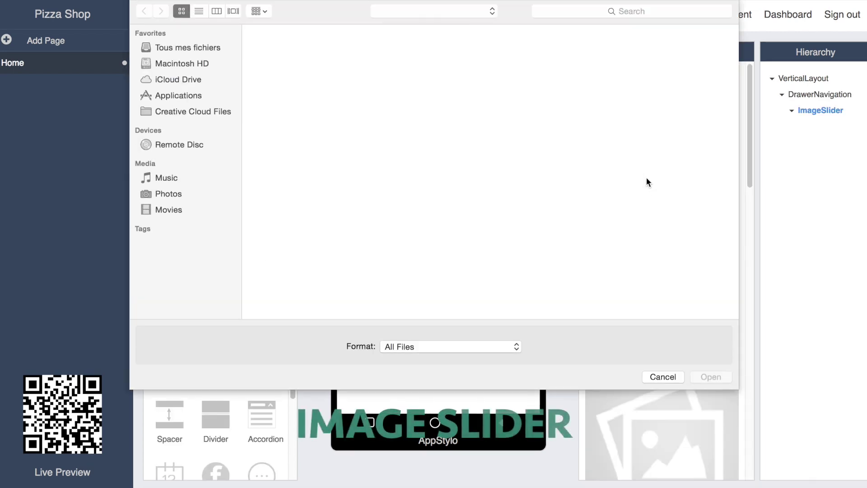
scroll(324, 264, "down", 5)
double_click(317, 272)
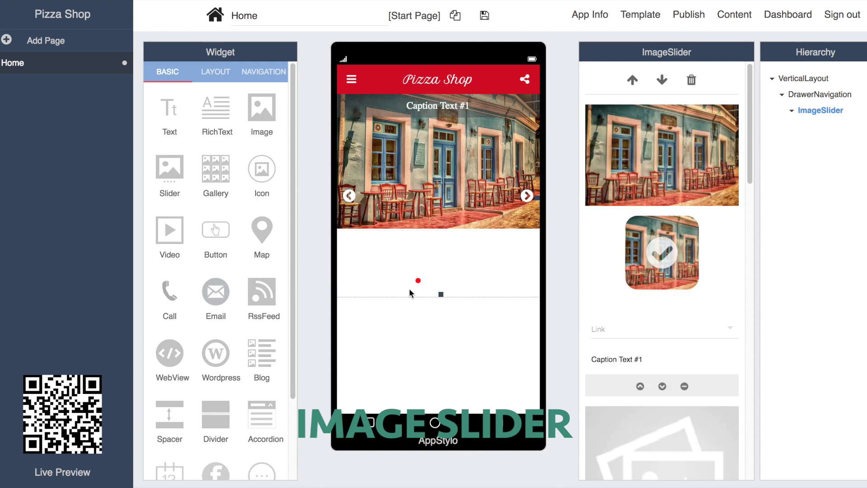
- Upload the laid dinner table photo as the second slide and the photo of seated diners as the third
scroll(630, 224, "down", 5)
left_click(630, 225)
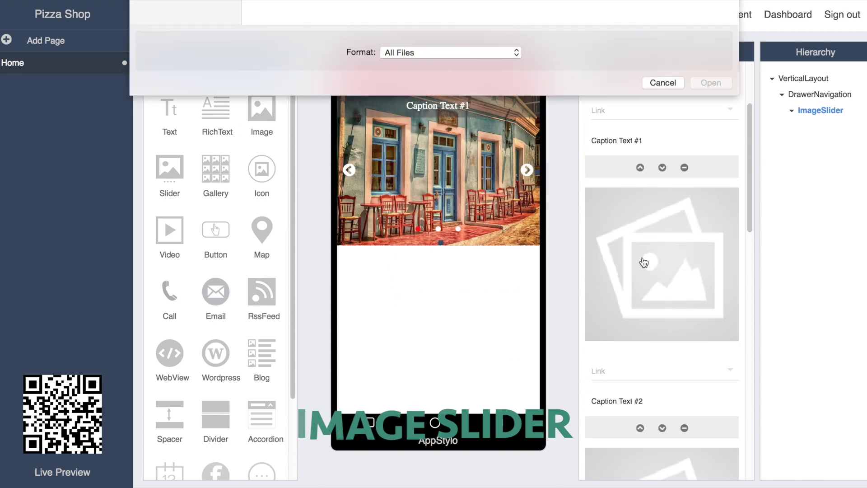
scroll(492, 215, "down", 5)
double_click(398, 270)
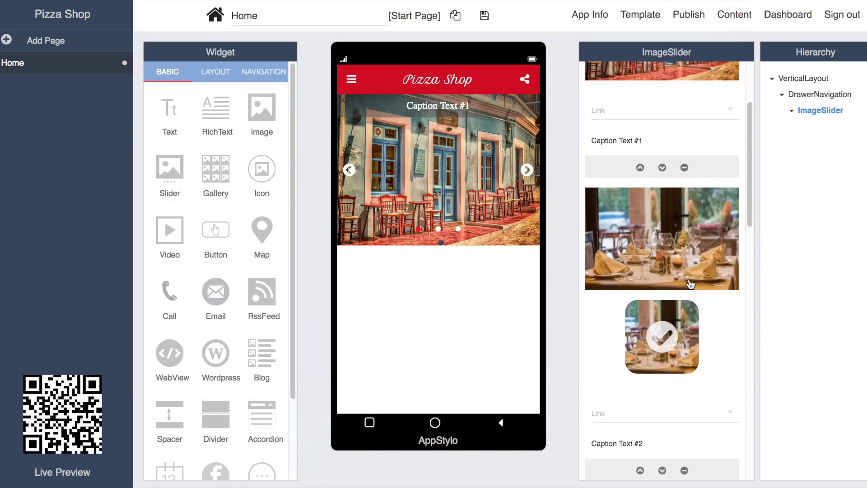
scroll(665, 356, "down", 5)
left_click(665, 356)
scroll(456, 261, "down", 5)
double_click(478, 270)
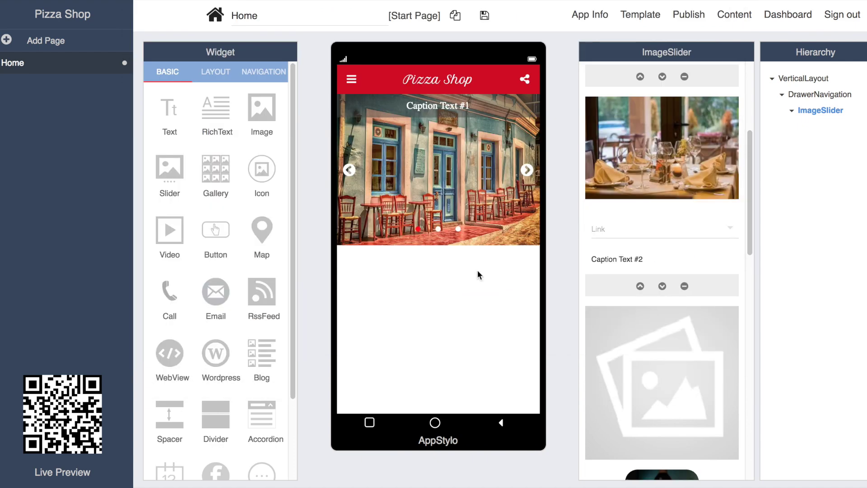
- Advance the image slider to preview its slides and turn off autoPlay
left_click(526, 170)
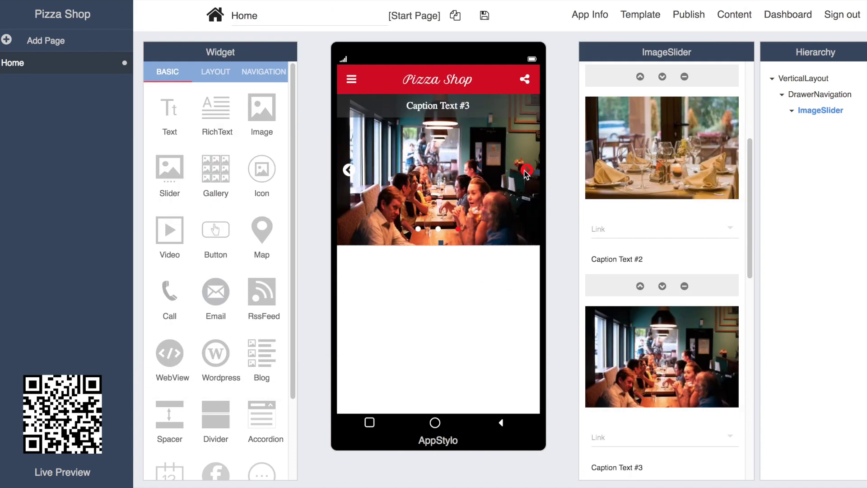
scroll(677, 216, "down", 8)
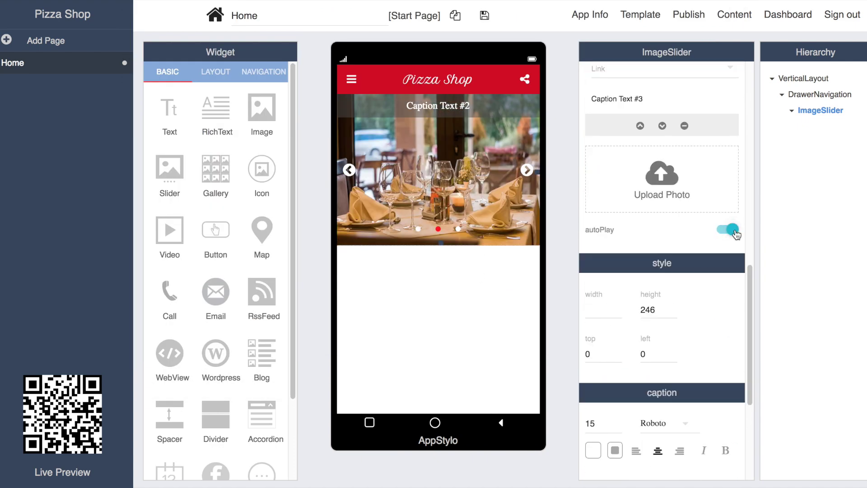
left_click(721, 232)
- Replace the first slide's caption with "Pizza Shop"
scroll(631, 227, "up", 10)
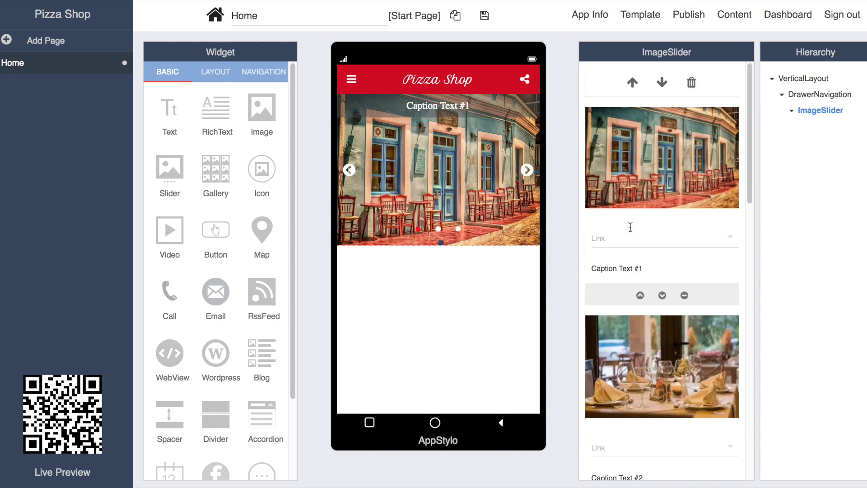
key("BackSpace")
key("BackSpace")
key("BackSpace")
key("BackSpace")
key("BackSpace")
key("BackSpace")
key("BackSpace")
key("BackSpace")
key("BackSpace")
key("BackSpace")
key("BackSpace")
key("BackSpace")
key("BackSpace")
key("BackSpace")
key("BackSpace")
type("Pizz")
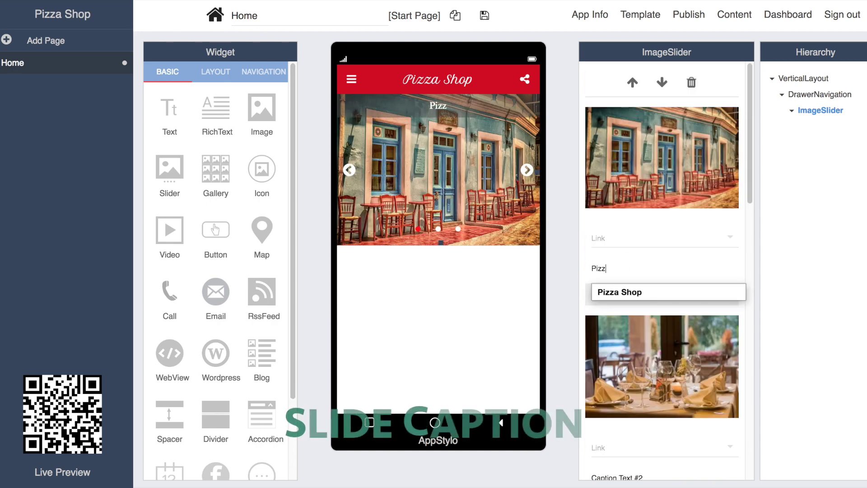
type("a Shop")
- Change the second slide's caption to "Interior Design" and replace the third slide's caption with text beginning "Meet Your F"
scroll(646, 275, "down", 3)
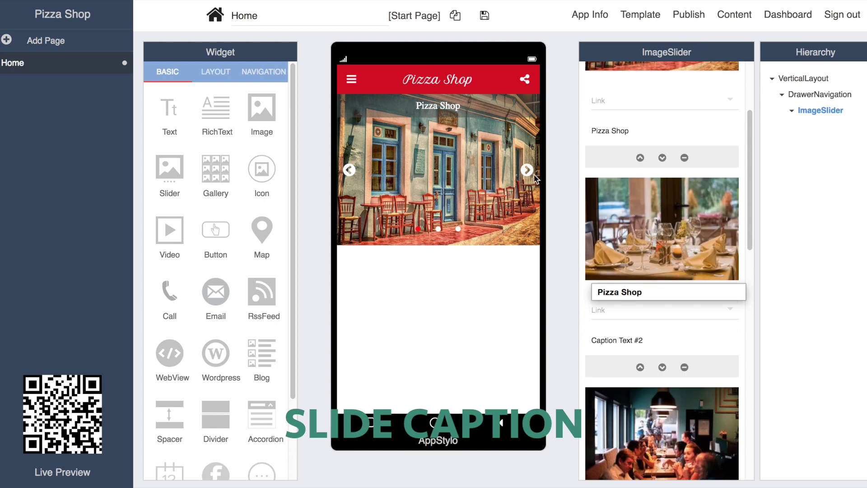
left_click(629, 332)
key("BackSpace")
key("BackSpace")
key("BackSpace")
key("BackSpace")
key("BackSpace")
key("BackSpace")
key("BackSpace")
key("BackSpace")
key("BackSpace")
key("BackSpace")
key("BackSpace")
key("BackSpace")
key("BackSpace")
type("Interior Design")
scroll(682, 356, "down", 4)
left_click(670, 387)
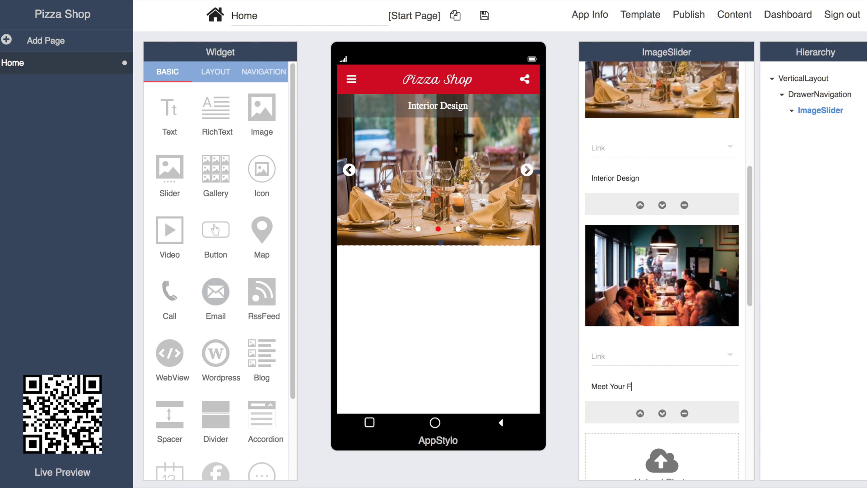
- Review the slider's caption font and position options, and turn off the navigator's arrows
scroll(671, 388, "down", 10)
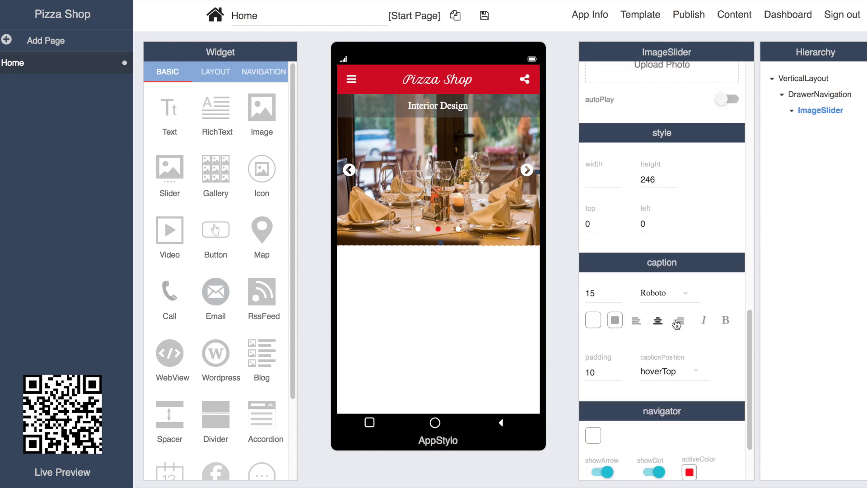
left_click(670, 292)
left_click(676, 366)
left_click(643, 334)
left_click(615, 390)
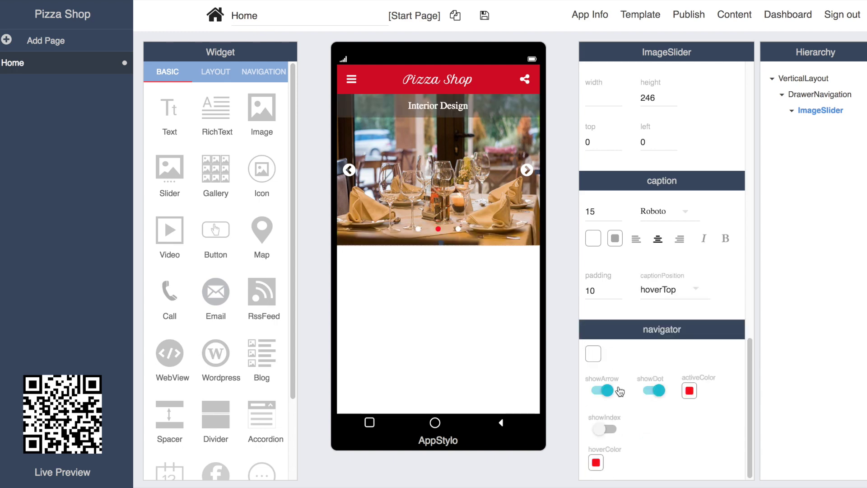
- Create a new blank page named "Pizzas"
left_click(50, 40)
left_click(432, 74)
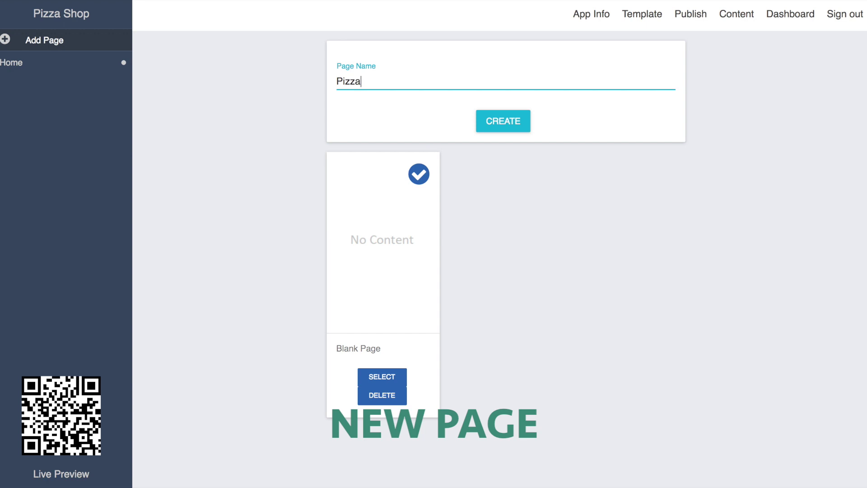
left_click(486, 122)
- Add an image widget to the Pizzas page and upload the photo of a pizza with a lifted slice
left_click_drag(261, 108, 434, 166)
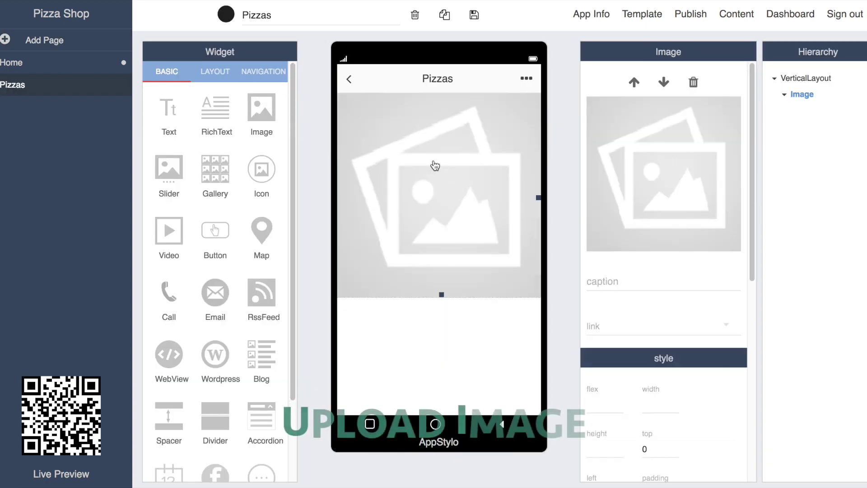
left_click(648, 185)
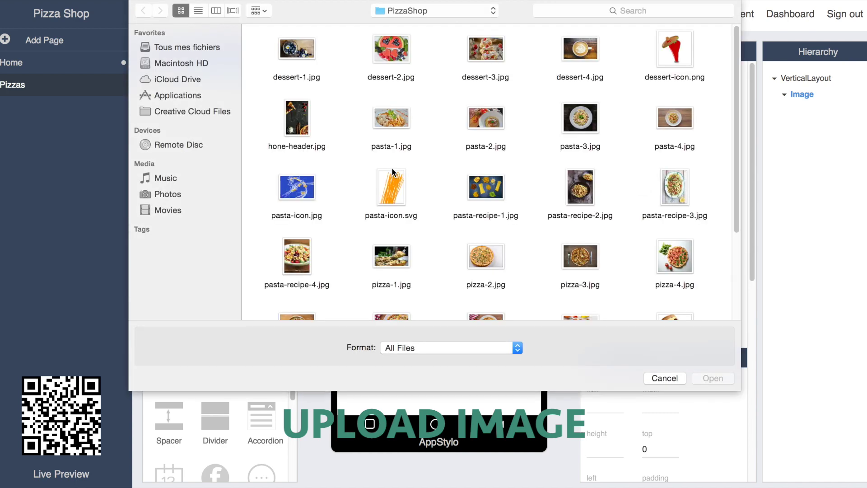
scroll(392, 170, "down", 5)
double_click(393, 164)
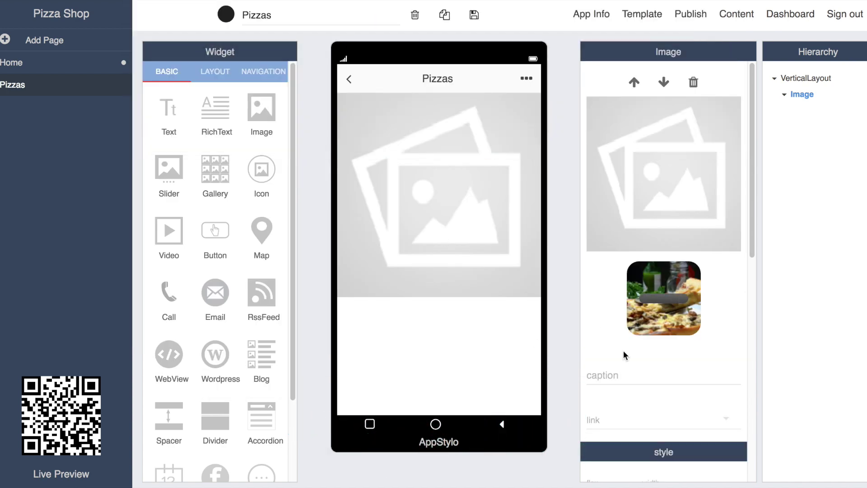
- Caption the first pizza image "Griddled Califonia" and set the caption's font size to 30
left_click(610, 220)
type("Griddled Califonia")
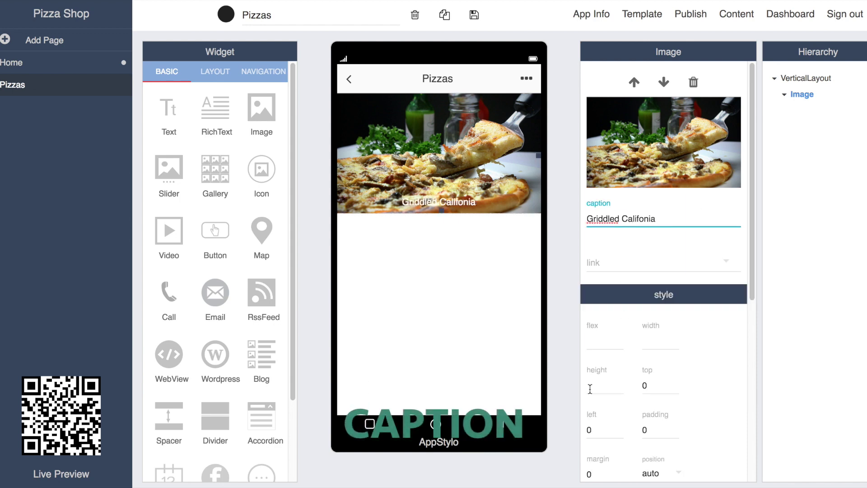
scroll(589, 389, "down", 6)
left_click(600, 381)
type("3")
- Add a text widget reading "$12" below the first pizza image, right-aligned and in italics
left_click_drag(169, 112, 426, 234)
left_click(681, 262)
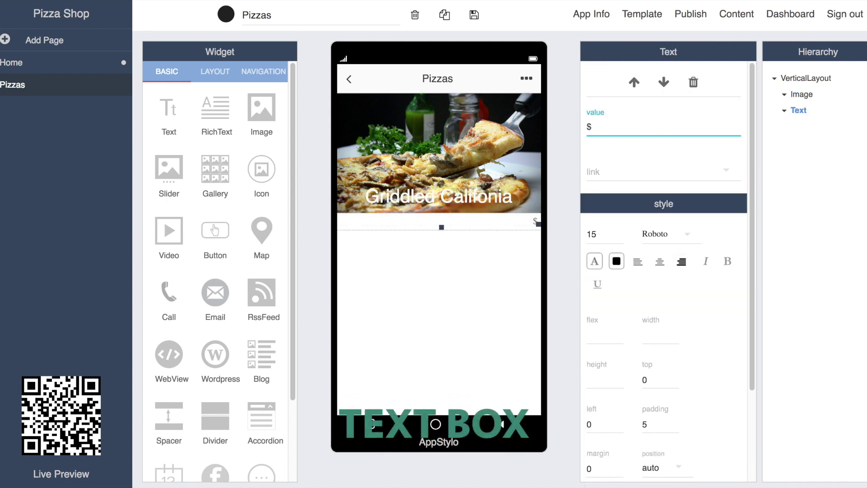
left_click(706, 261)
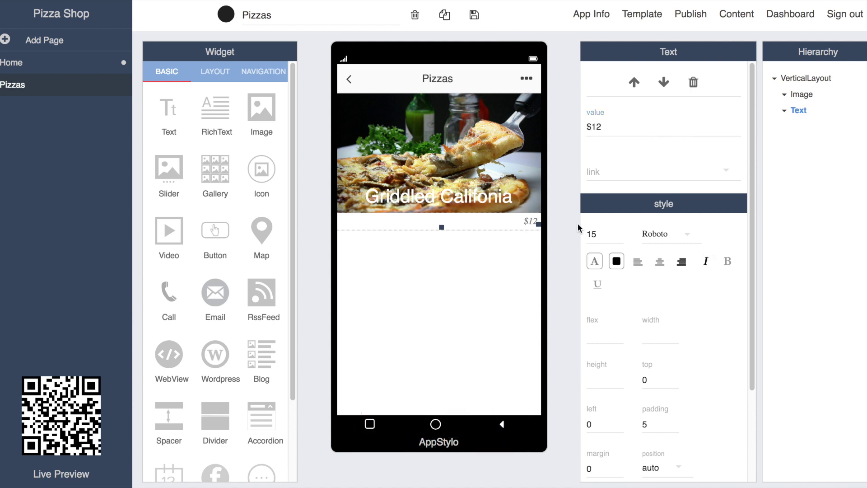
- Add a second image widget below the $12 price and upload the round pizza photo pizza-2.jpg
left_click_drag(266, 118, 445, 307)
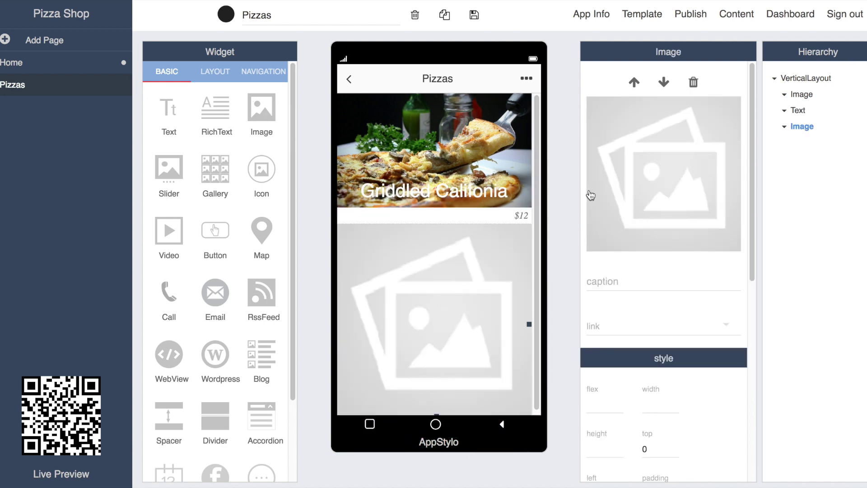
left_click(637, 183)
double_click(478, 257)
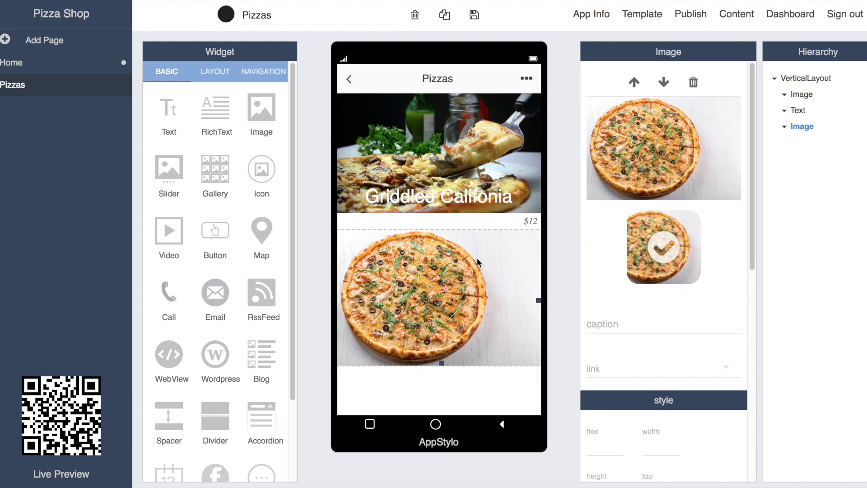
- Caption the second pizza image "Gorgonzola Piccante" and set the caption's font size to 30
left_click(613, 231)
type("Gorgonzola Piccante")
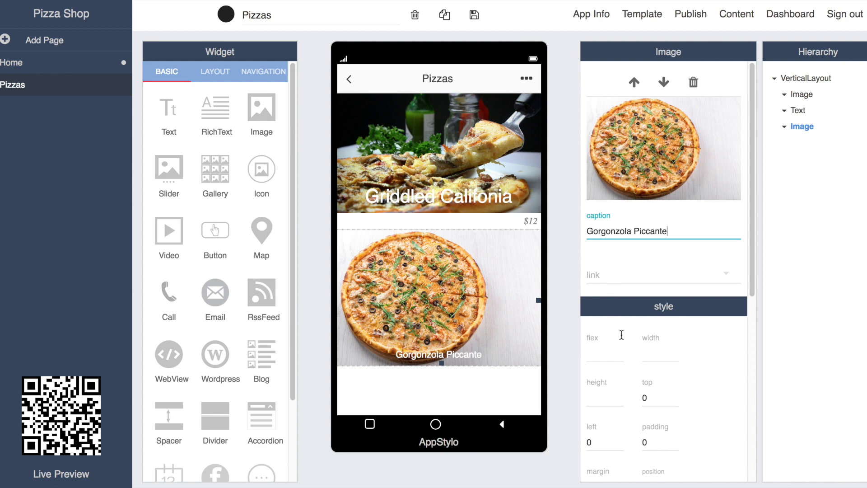
scroll(612, 307, "down", 6)
left_click(610, 380)
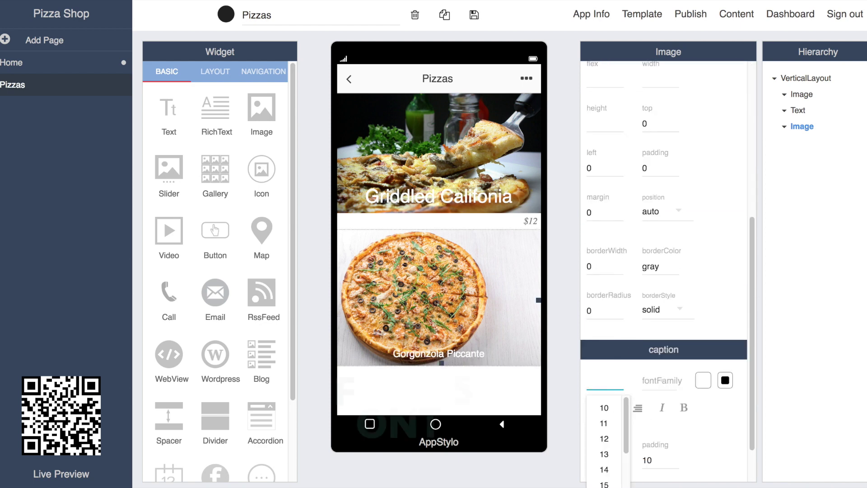
type("30")
key("Return")
- Add a text widget reading "$13" below the second pizza image, right-aligned and in italics
left_click_drag(180, 129, 438, 375)
left_click(619, 126)
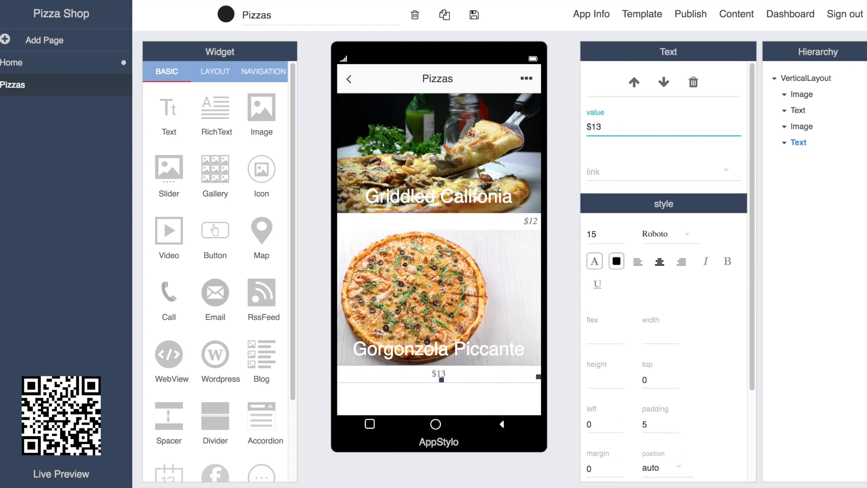
left_click(679, 264)
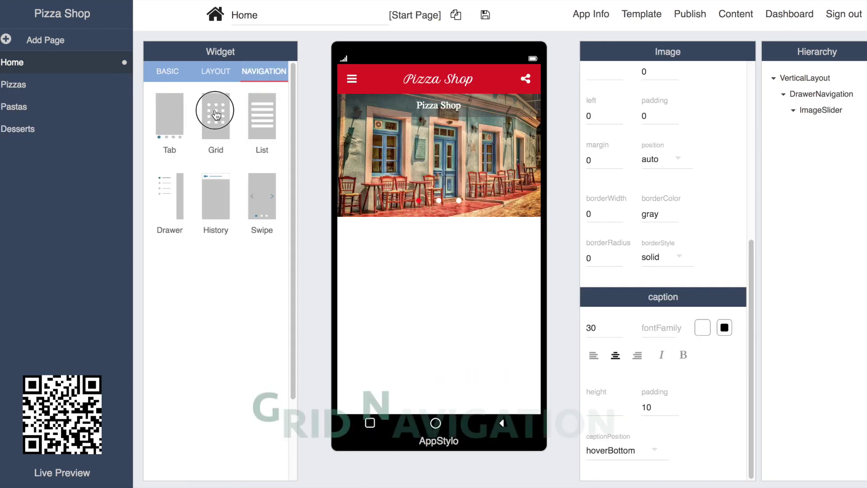
- Add a Grid navigation below the Home page's image slider and place the Pizzas, Pastas and Desserts pages in it
left_click_drag(216, 115, 416, 270)
left_click_drag(63, 93, 420, 257)
left_click_drag(54, 106, 433, 253)
left_click_drag(18, 129, 506, 244)
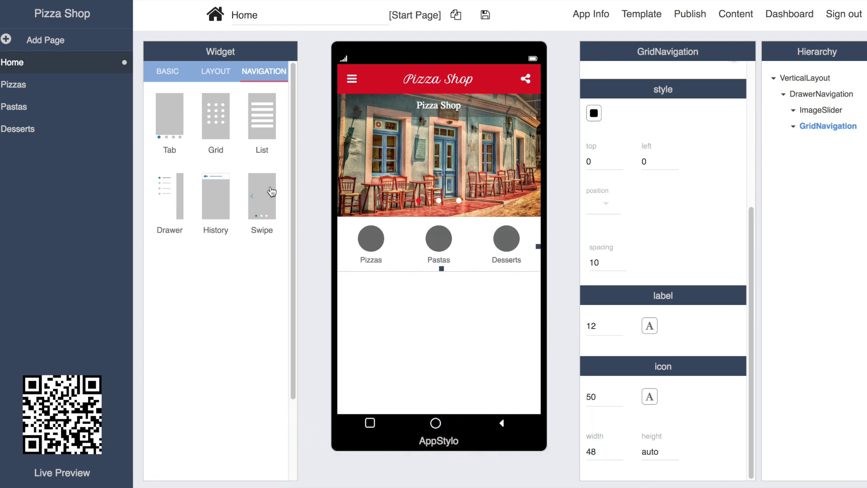
- Upload the pizza slice image as the Pizzas page's icon and return to the Home page
left_click(78, 85)
left_click(221, 14)
left_click(336, 302)
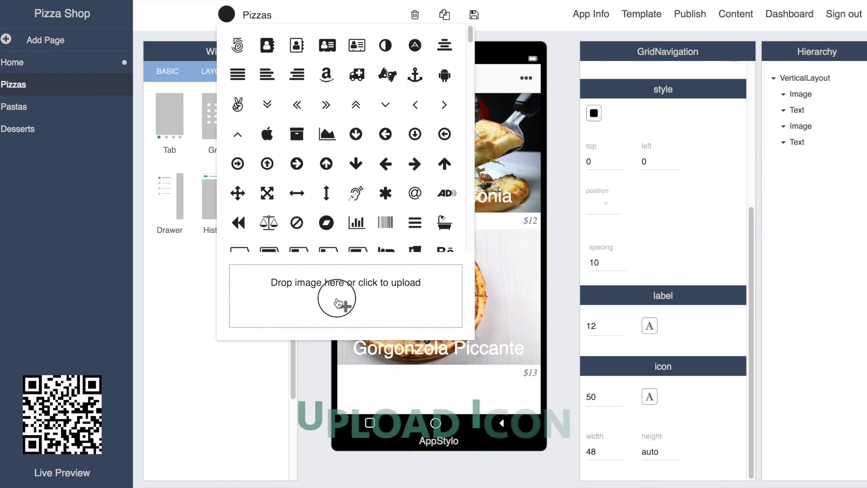
scroll(354, 213, "down", 2)
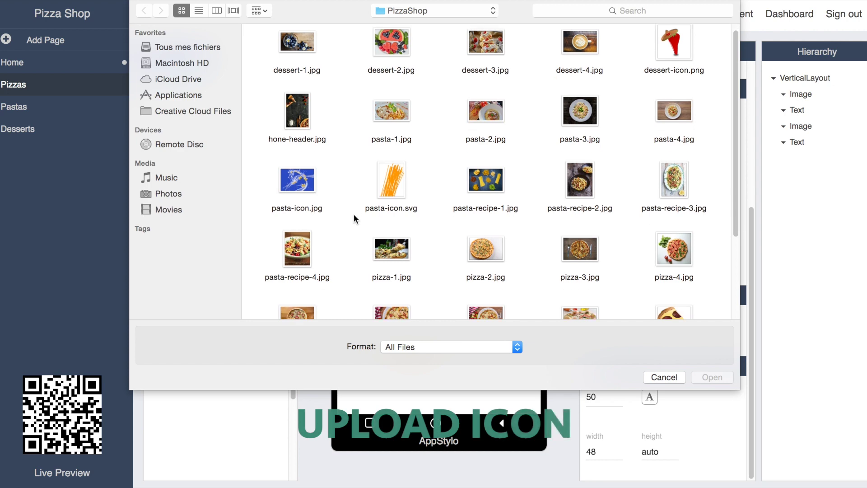
double_click(666, 296)
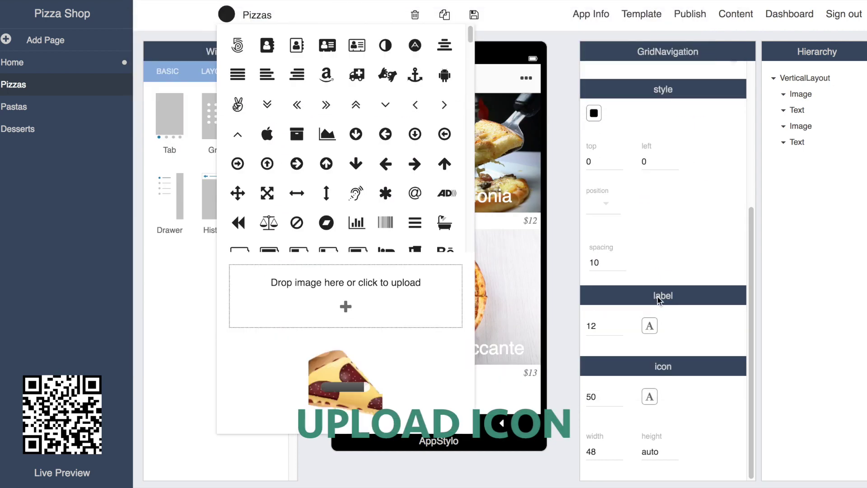
left_click(657, 296)
left_click(73, 67)
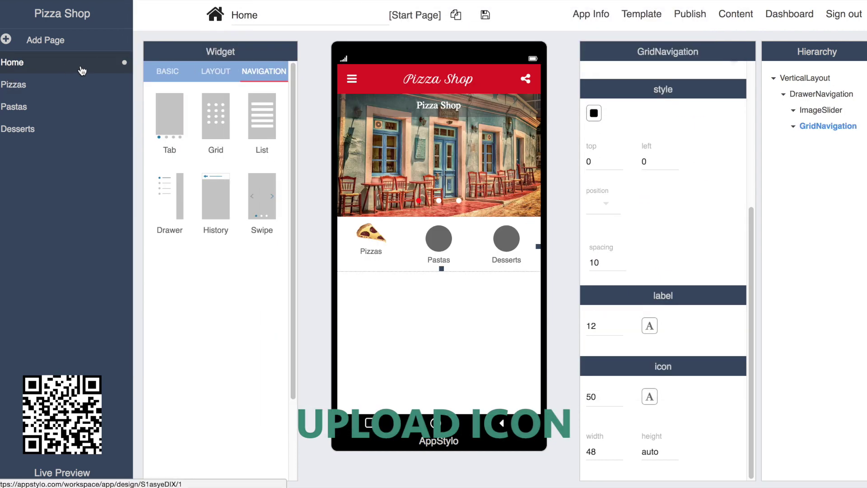
- Upload pasta-icon.svg as the Pastas page's icon
left_click(450, 246)
left_click(223, 13)
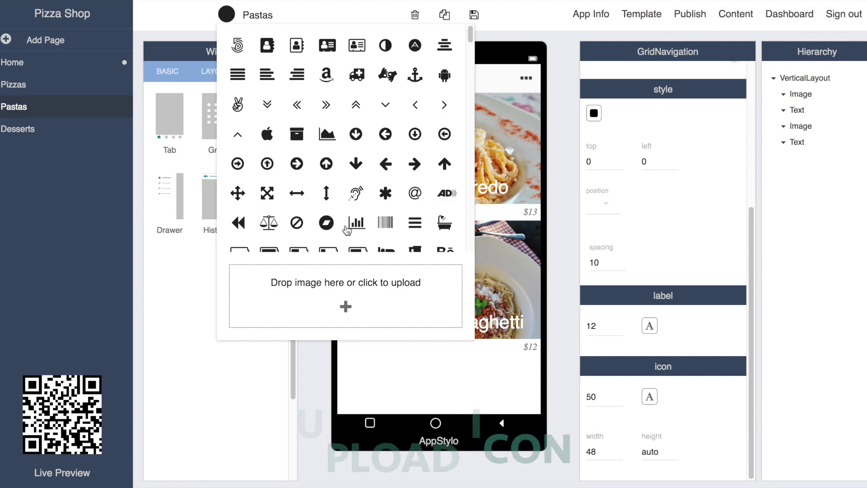
left_click(347, 289)
double_click(390, 192)
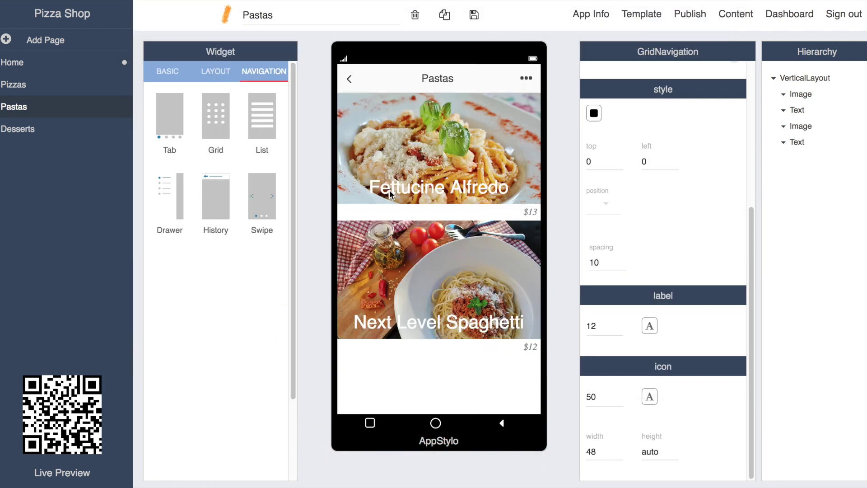
- Upload dessert-icon.png as the Desserts page's icon and return to the Home page
left_click(61, 131)
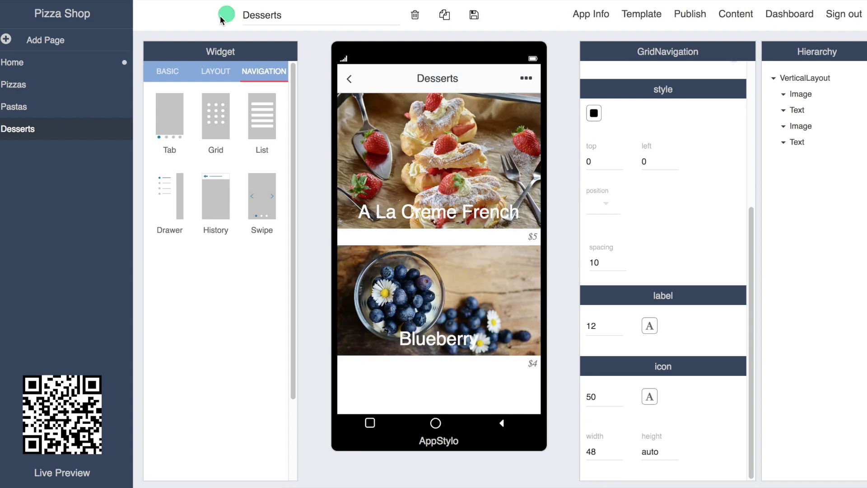
left_click(226, 14)
left_click(342, 307)
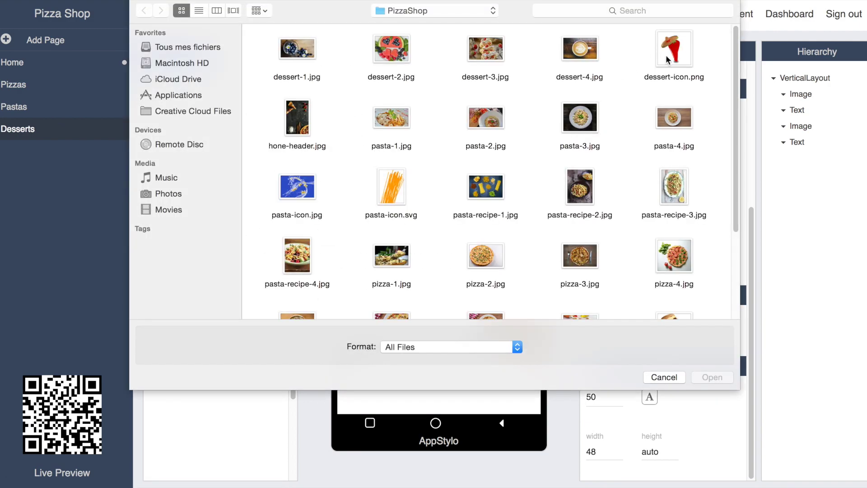
double_click(666, 60)
left_click(68, 62)
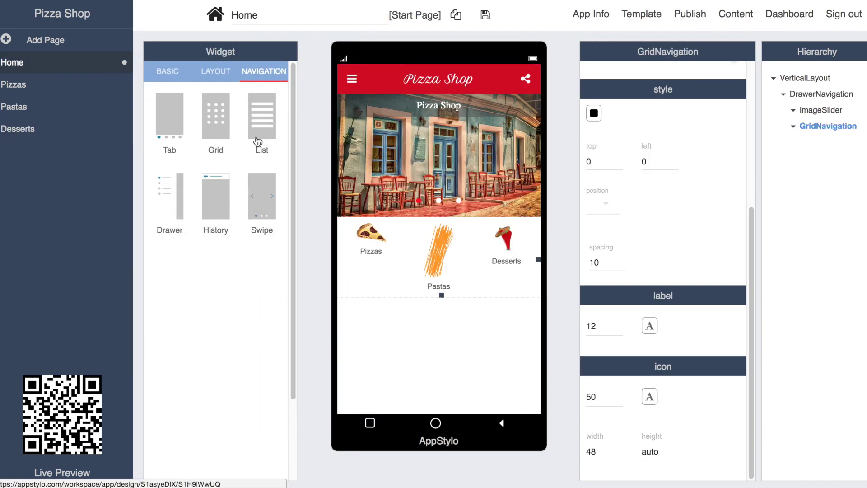
- Set the Grid navigation's icon width and height to 80 and its label size to 16
double_click(585, 450)
type("80")
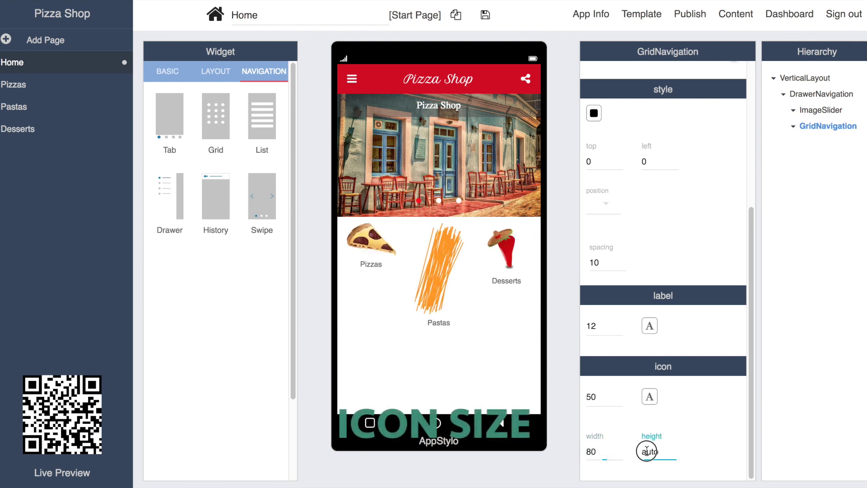
type("80")
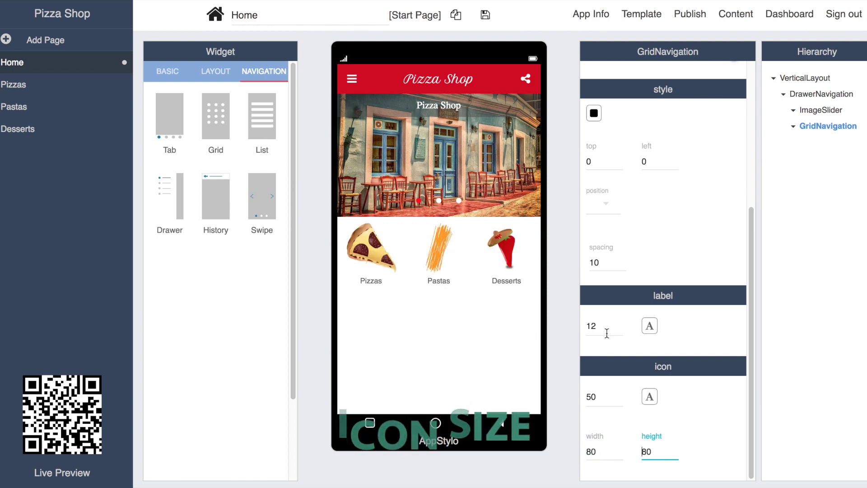
left_click(606, 328)
left_click(607, 422)
- Test the Pizzas, Pastas and Desserts links of the Home page's Grid navigation
left_click(380, 255)
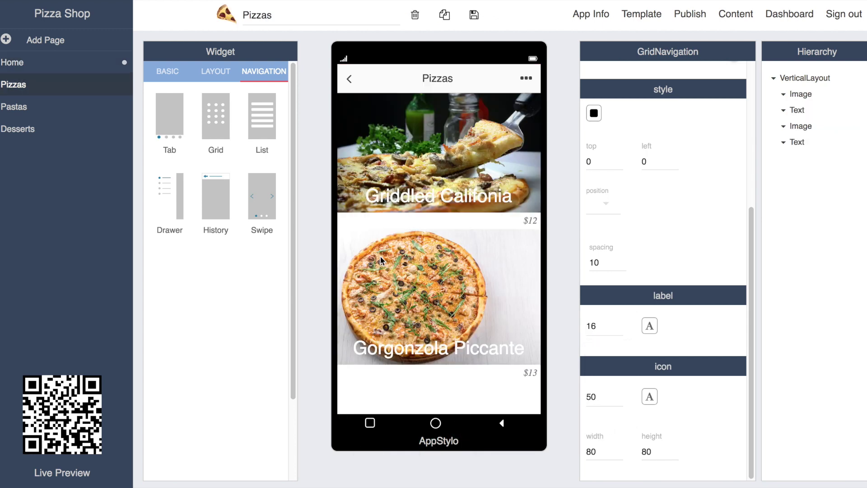
left_click(355, 89)
left_click(435, 252)
left_click(352, 80)
left_click(502, 250)
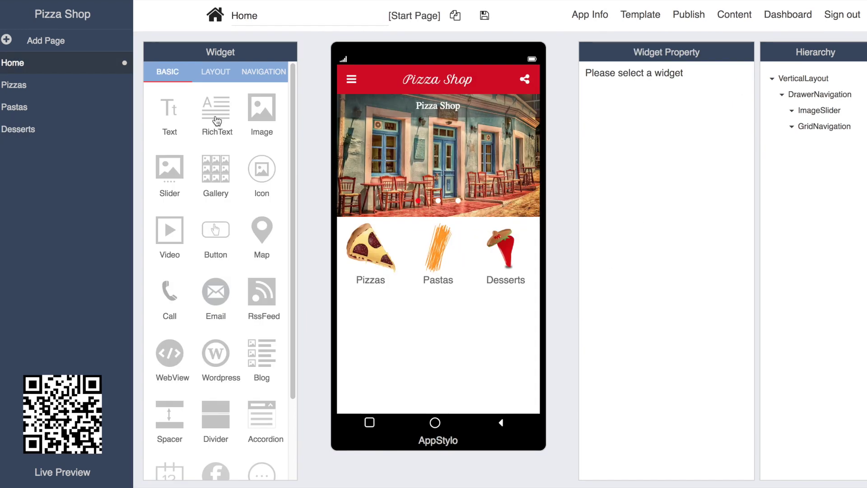
- Add a RichText widget below the grid reading "Opening Hours", "Monday - Friday : 10 AM - 10 PM" and "Saturday - Sunday : 10 AM - 9 PM"
left_click_drag(216, 109, 408, 332)
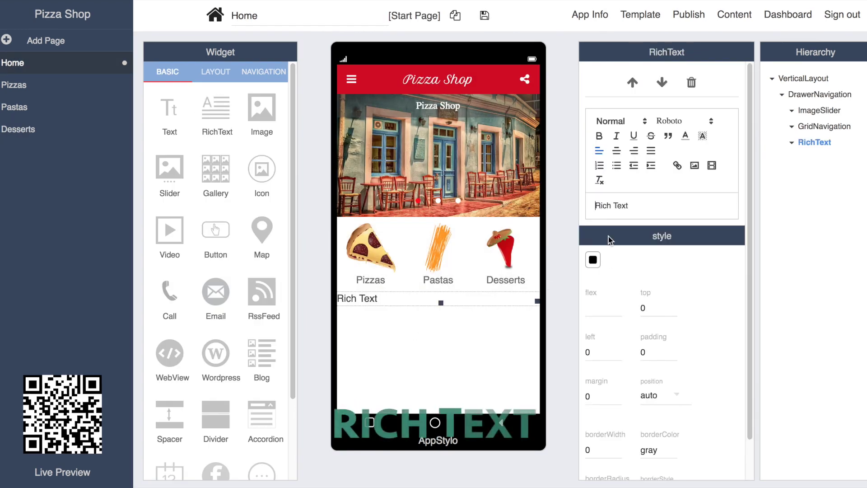
type("Opening Hours")
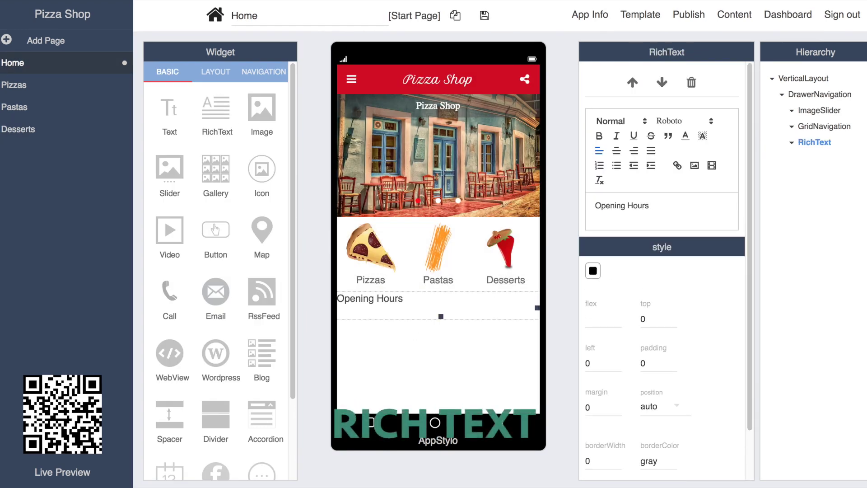
type(" PM")
key("Return")
type("Saturday ")
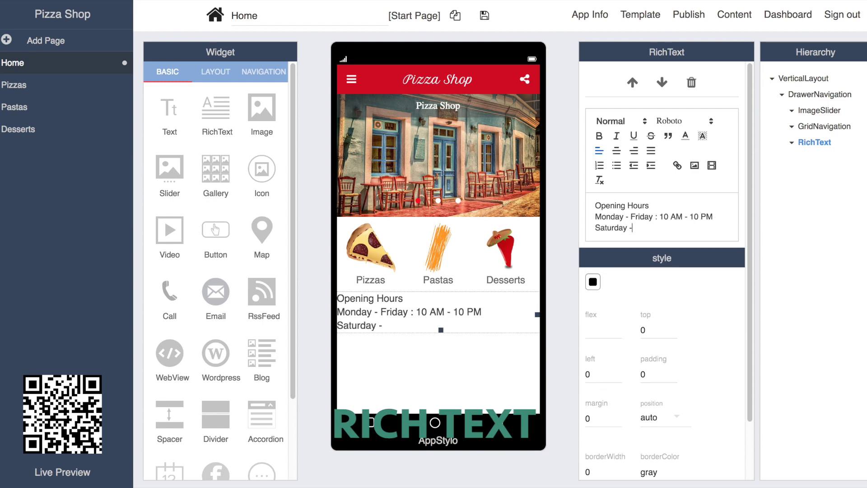
type("- Sunday : 10 AM - 9 PM")
- Center all the opening hours text and set the two schedule lines to Small size
left_click_drag(650, 206, 591, 206)
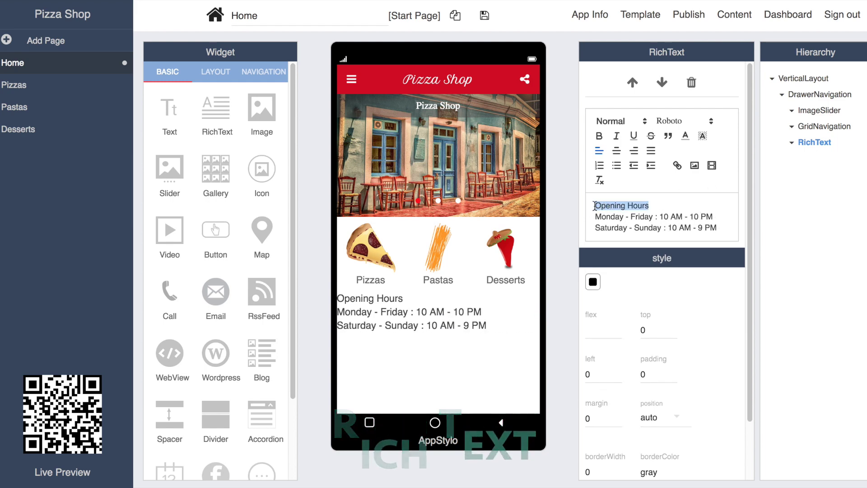
left_click(616, 151)
left_click_drag(730, 231, 576, 212)
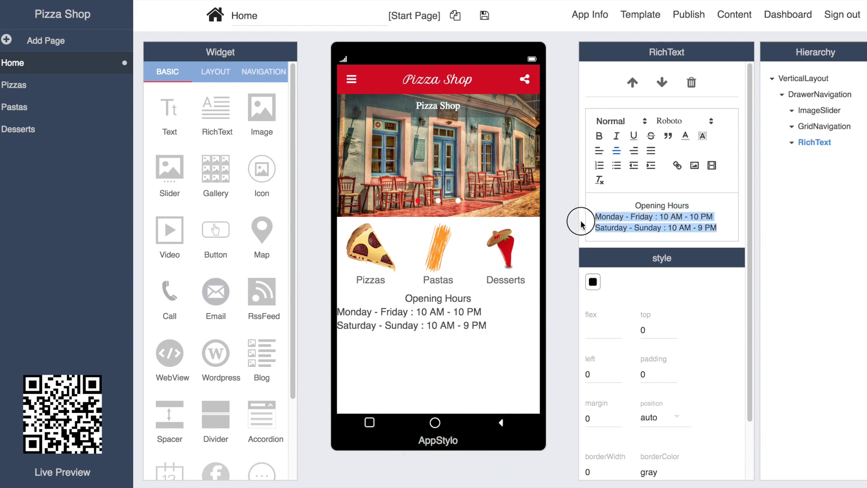
left_click(616, 151)
left_click(617, 126)
left_click(610, 135)
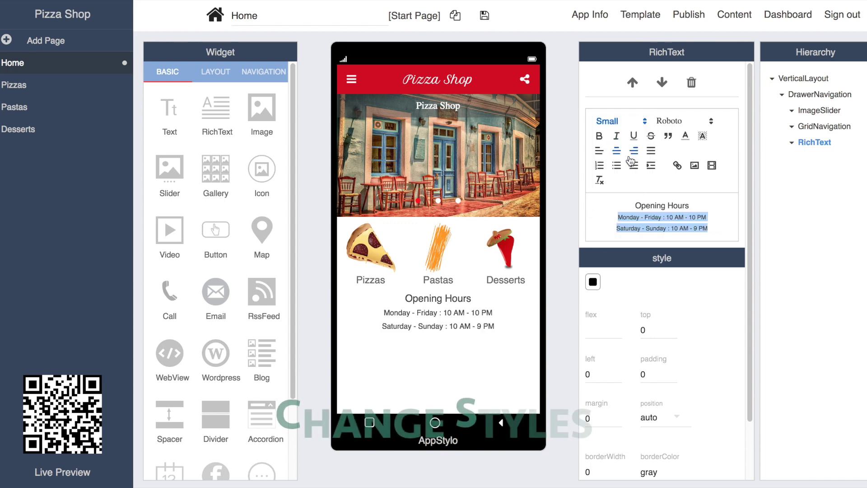
- Give the opening hours RichText a light red background
left_click(697, 205)
left_click(593, 282)
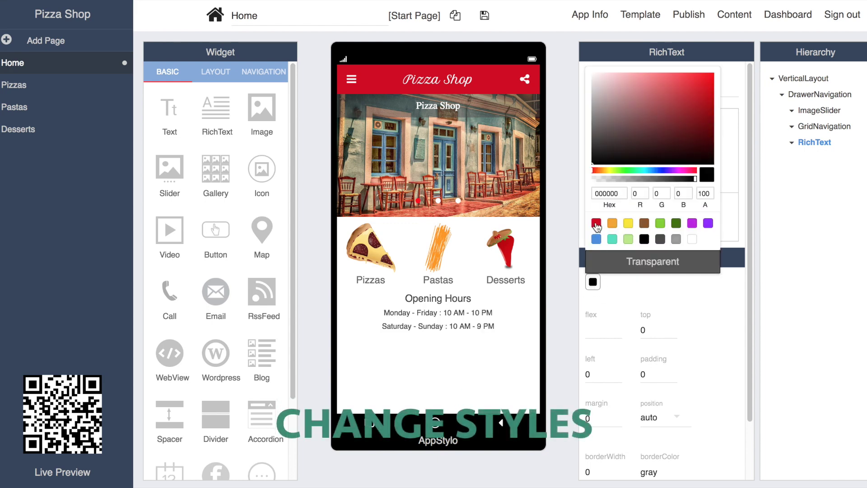
left_click(659, 82)
left_click_drag(659, 81, 639, 80)
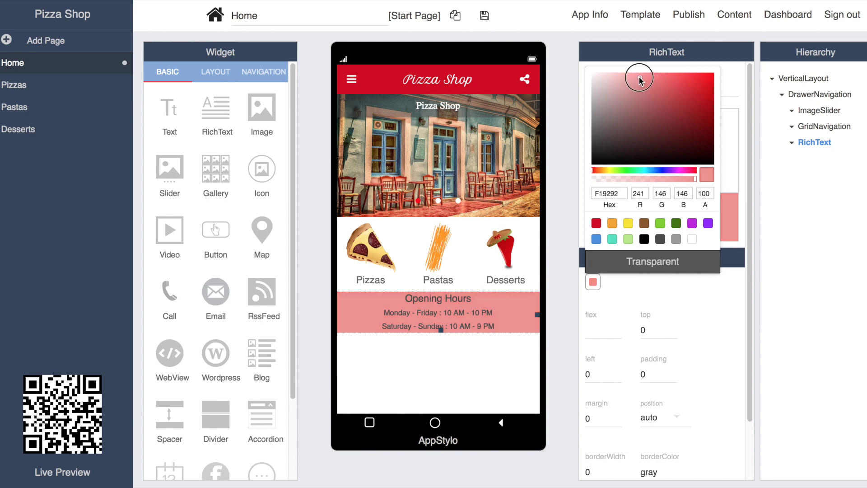
- Color the opening hours text white and insert a blank line above its heading
left_click(556, 305)
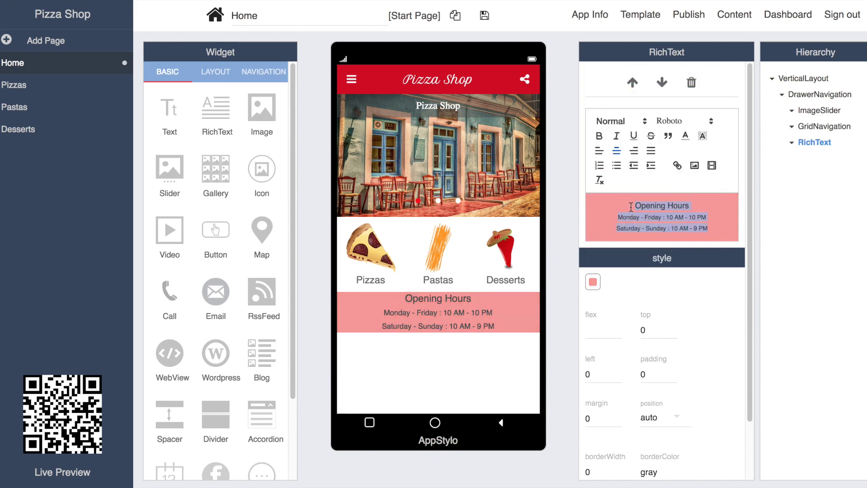
left_click(685, 137)
left_click(686, 163)
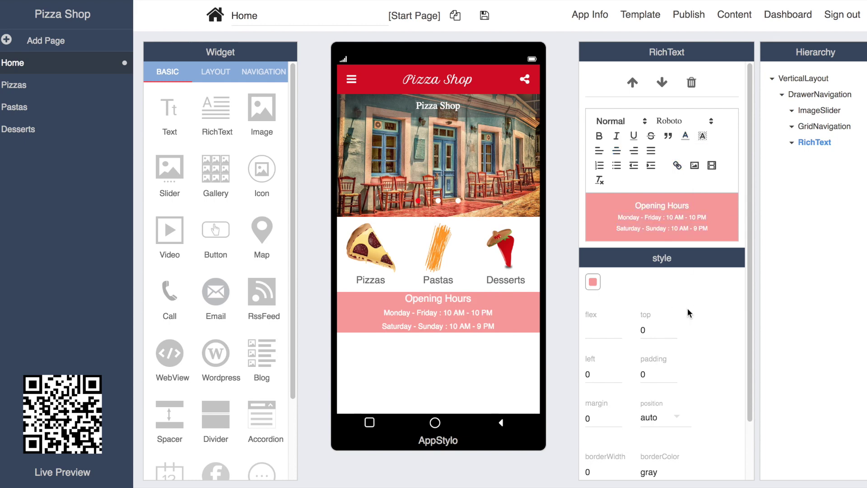
left_click(635, 204)
key("Return")
- Add a horizontal layout below the opening hours holding the text "Reserve a table :" and a Call widget with the shop's phone number
left_click(214, 72)
left_click_drag(215, 107, 396, 377)
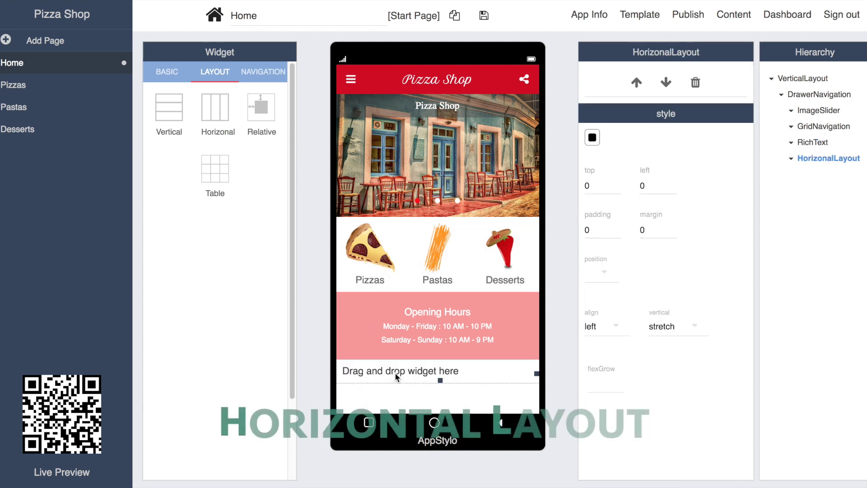
left_click(167, 72)
left_click_drag(168, 109, 379, 368)
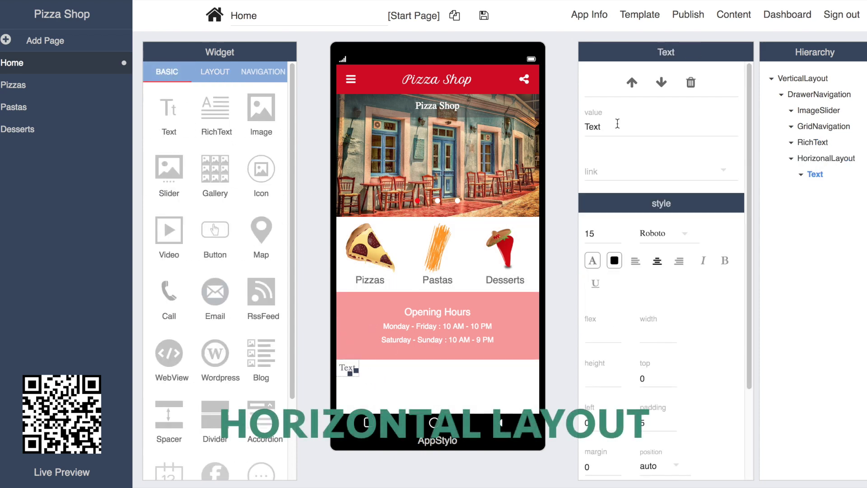
type(":")
left_click_drag(169, 293, 446, 371)
- Add a text widget with the shop's street address below the reservation line, in white on a light red background
left_click_drag(169, 111, 393, 392)
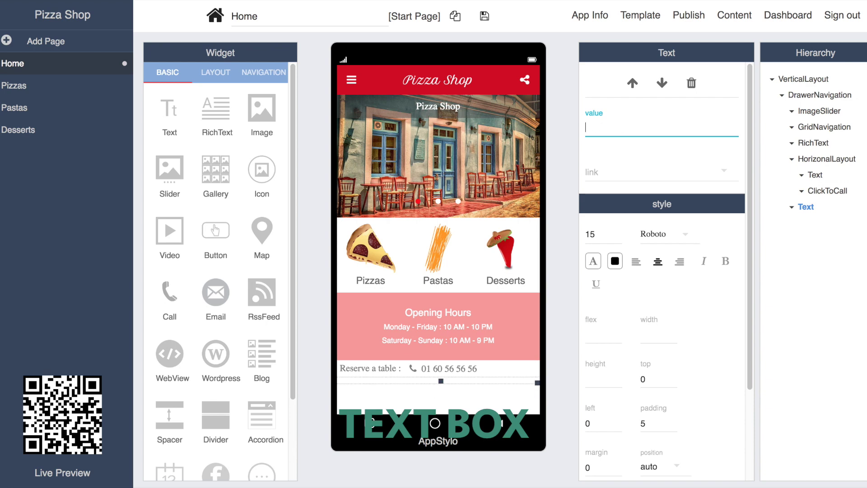
type("50, Water St, Newburgh, NY 12550, USA")
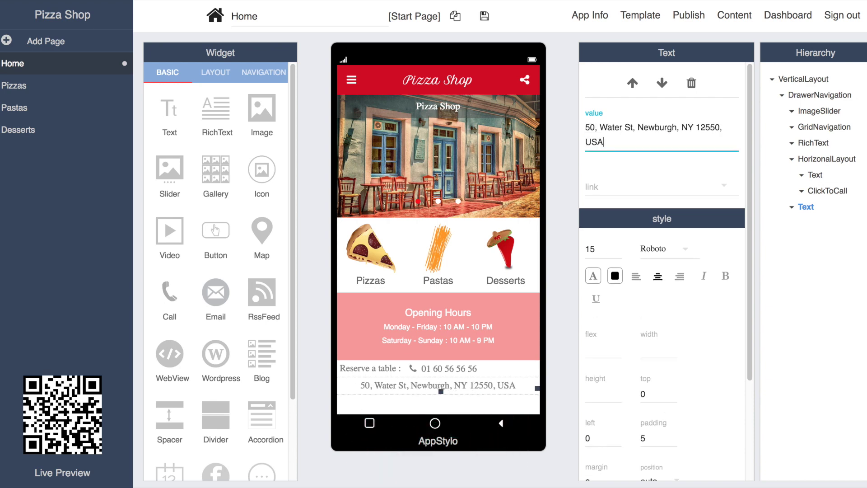
left_click(614, 275)
left_click_drag(676, 77, 657, 72)
left_click(567, 137)
left_click(595, 277)
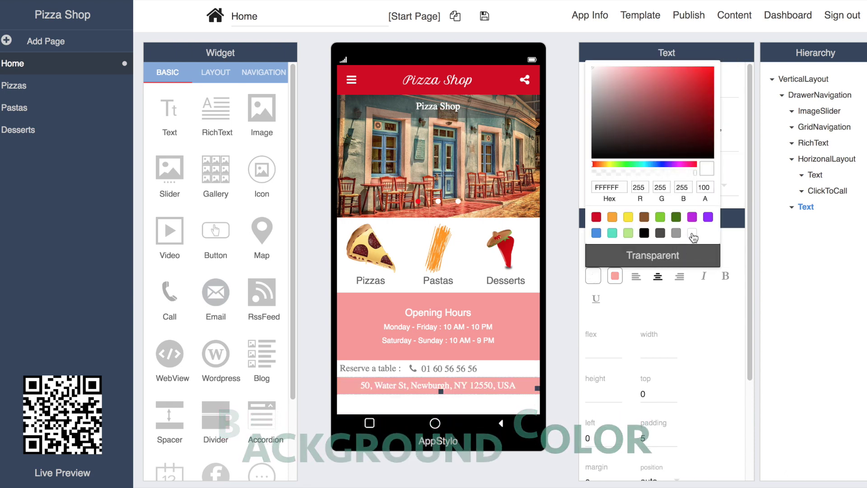
left_click(563, 225)
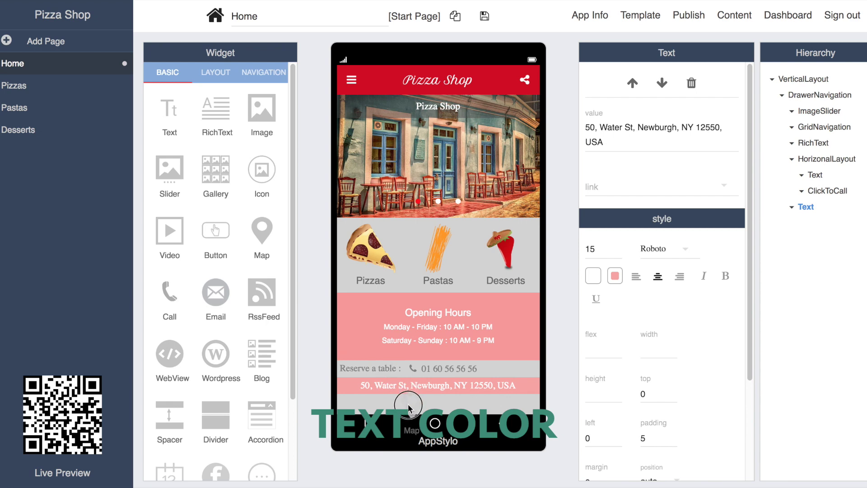
- Add a Map widget below the address text and replace its location with a copy of the shop's street address
left_click(260, 233)
left_click(434, 311)
triple_click(603, 131)
key("ctrl+c")
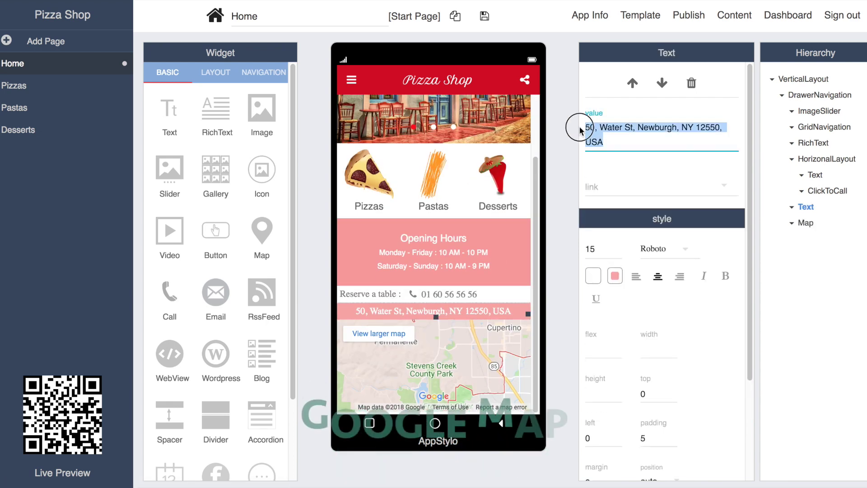
left_click(806, 222)
triple_click(582, 128)
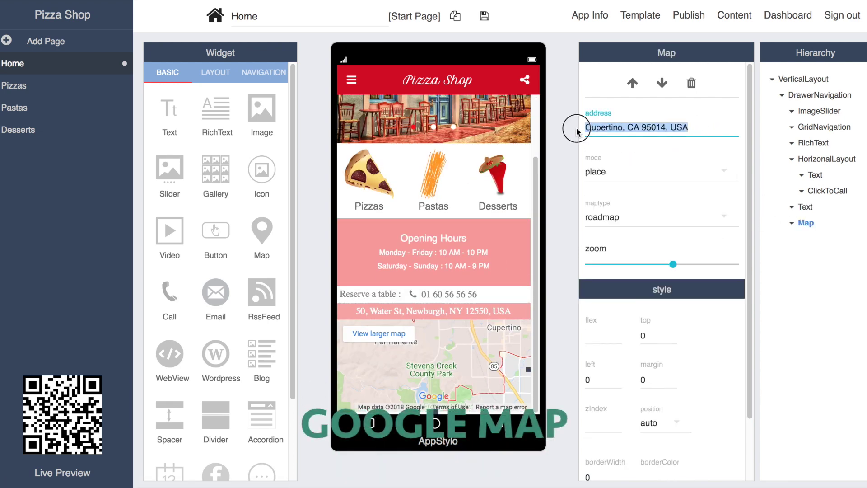
key("ctrl+v")
- Increase the map's zoom slightly and change its map type to satellite
left_click_drag(672, 278, 686, 279)
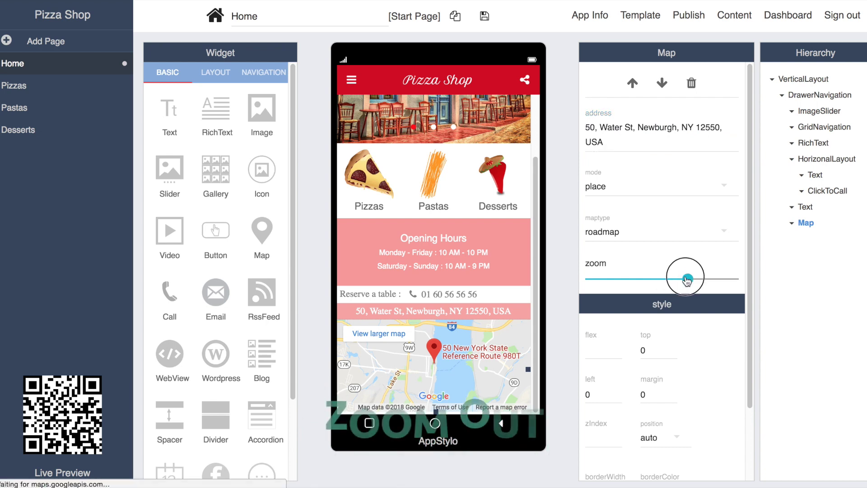
left_click(681, 239)
left_click(664, 252)
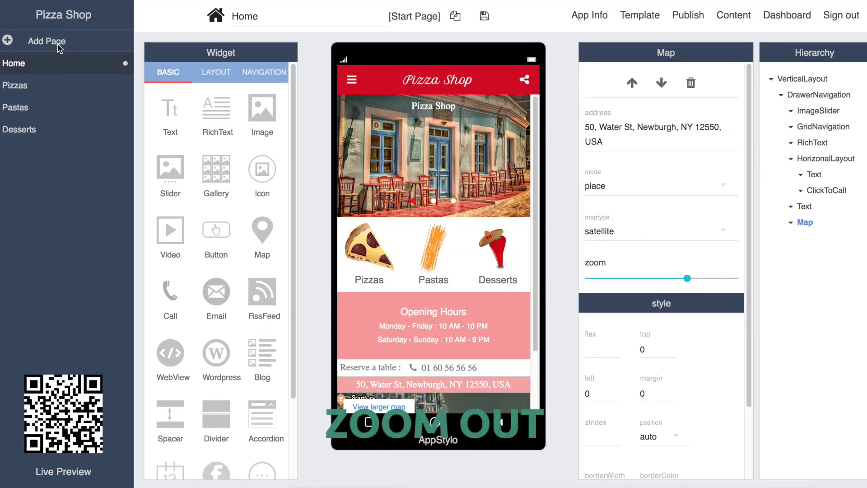
- Add a page named "Blog" and place a Blog widget on it
left_click(45, 41)
left_click(486, 119)
scroll(217, 271, "down", 2)
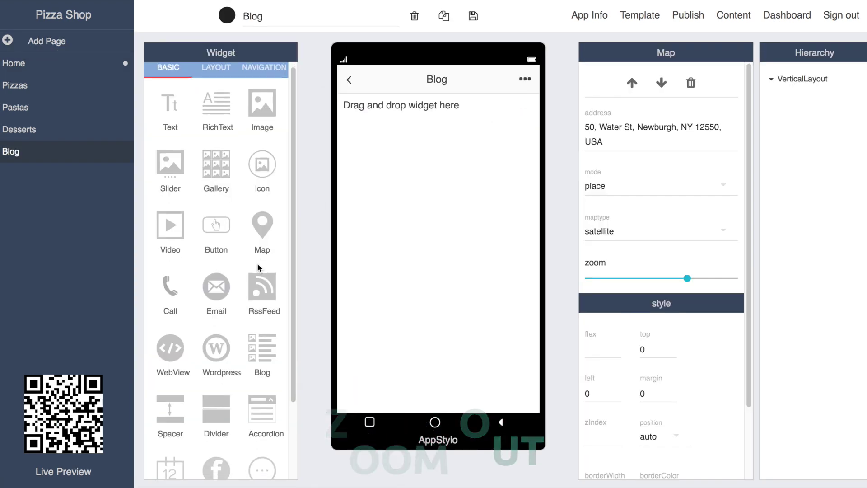
left_click_drag(262, 258, 397, 185)
- Start a blog post titled "Pasta Recipe" and upload pasta-recipe-1.jpg as its featured image
left_click(383, 131)
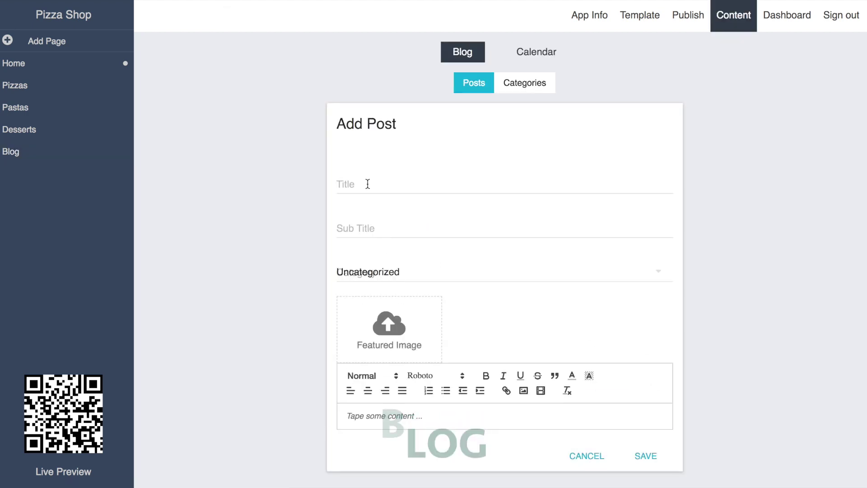
left_click(391, 323)
scroll(389, 289, "down", 3)
double_click(491, 71)
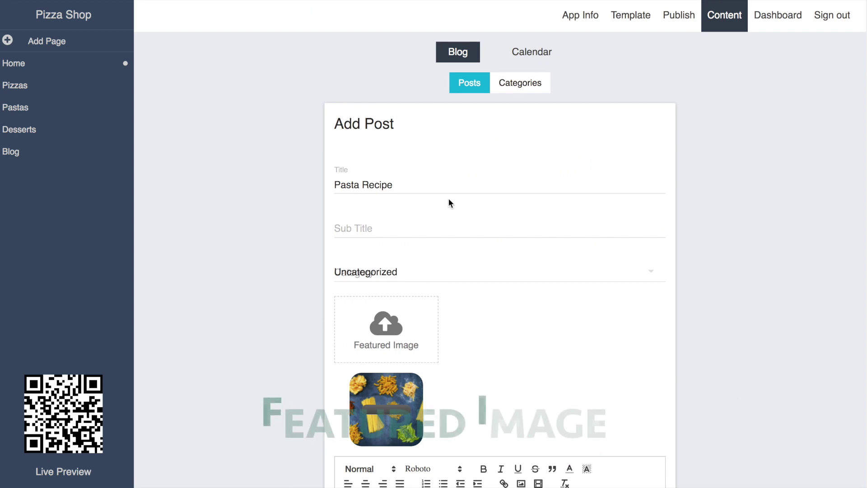
- Upload pasta-recipe-2.jpg and pasta-recipe-3.jpg as additional featured images of the post
left_click(501, 327)
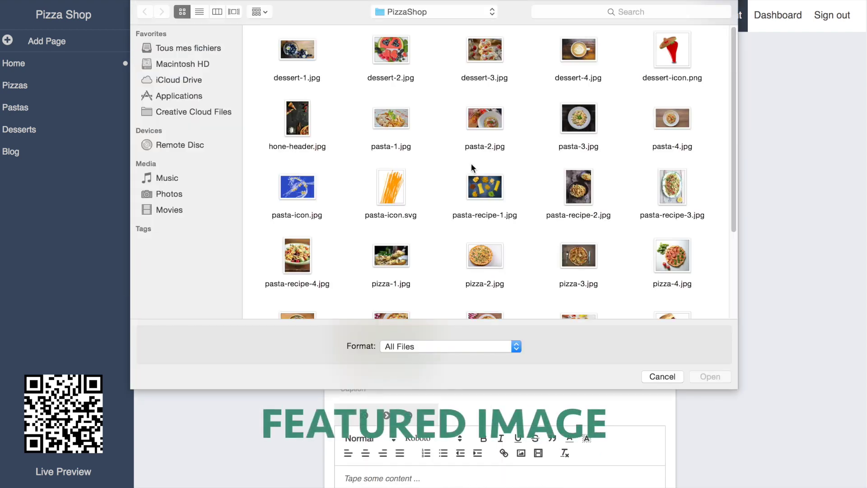
double_click(573, 192)
left_click(613, 329)
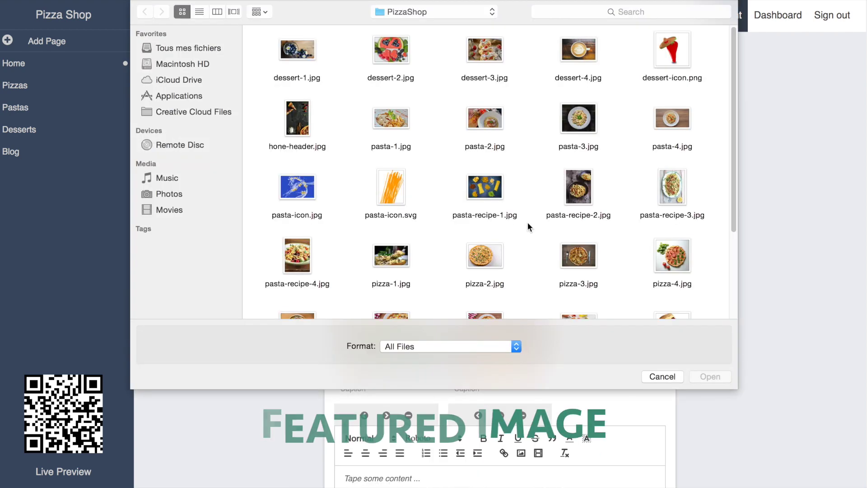
double_click(662, 193)
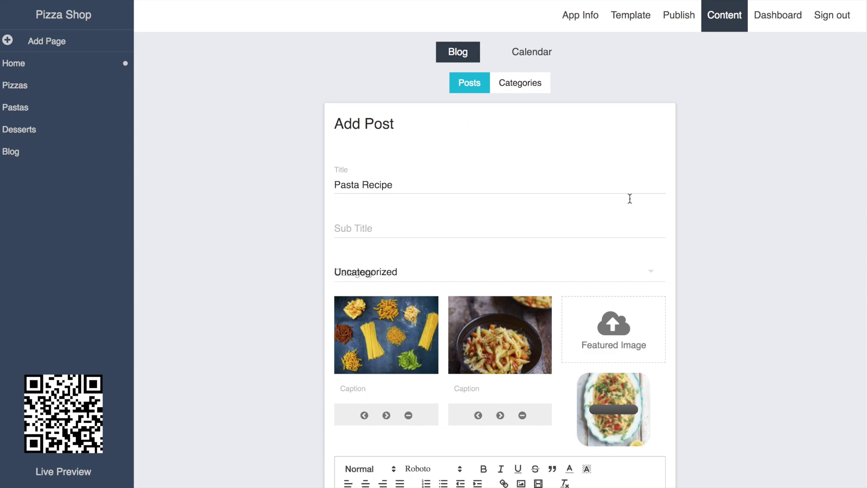
- Save the Pasta Recipe post with its body content and open it from the Blog page
scroll(630, 199, "down", 2)
scroll(487, 421, "down", 15)
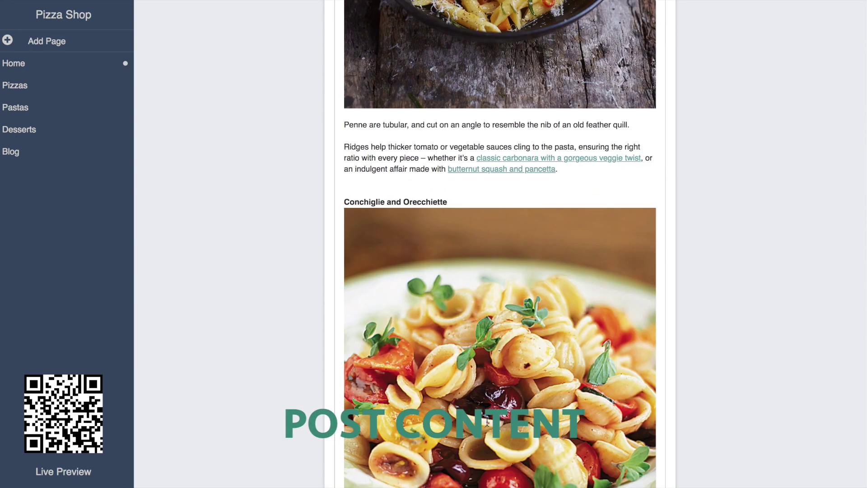
left_click(625, 466)
left_click(6, 158)
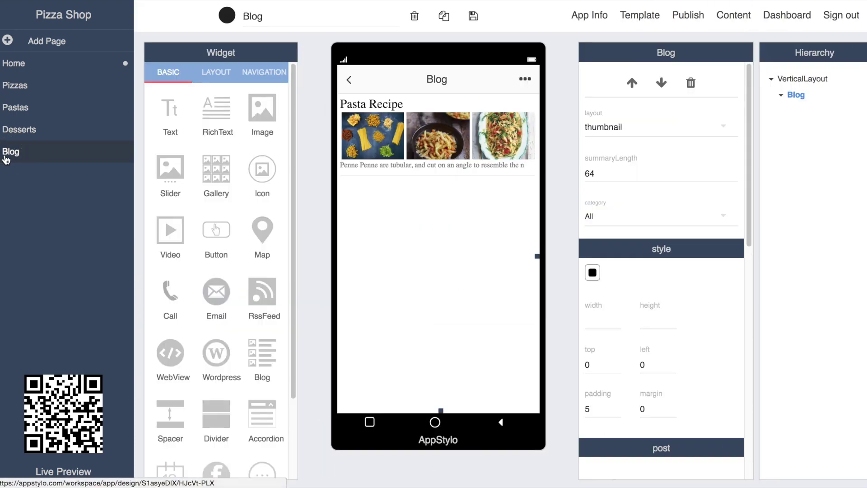
left_click(376, 125)
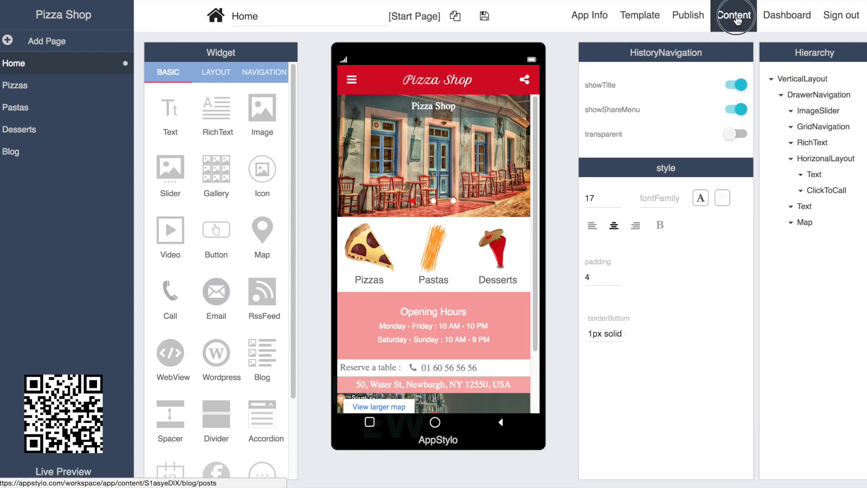
- Start a new blog post titled "Pizza Recipe" and upload pizza-7.jpg as its featured image
left_click(734, 15)
left_click(822, 437)
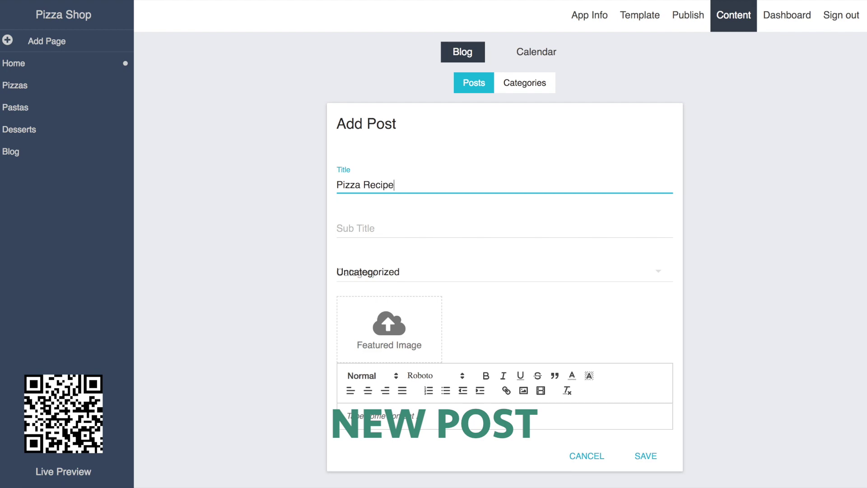
left_click(388, 328)
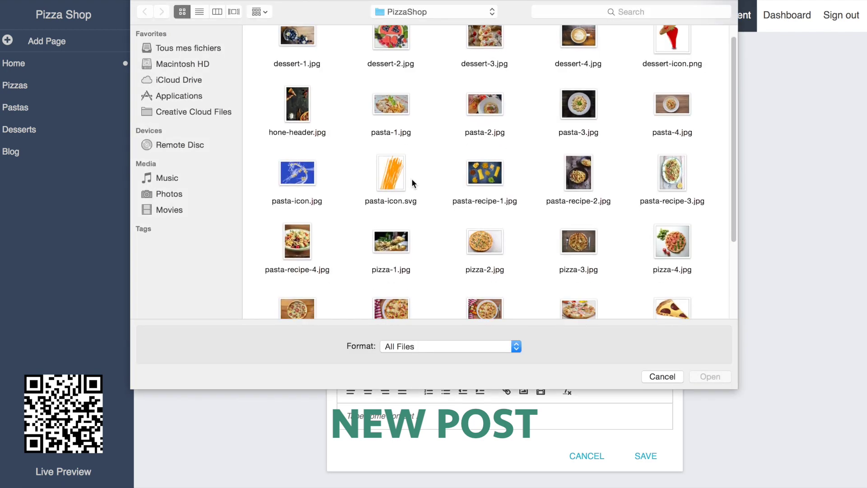
scroll(412, 178, "down", 2)
scroll(413, 179, "down", 5)
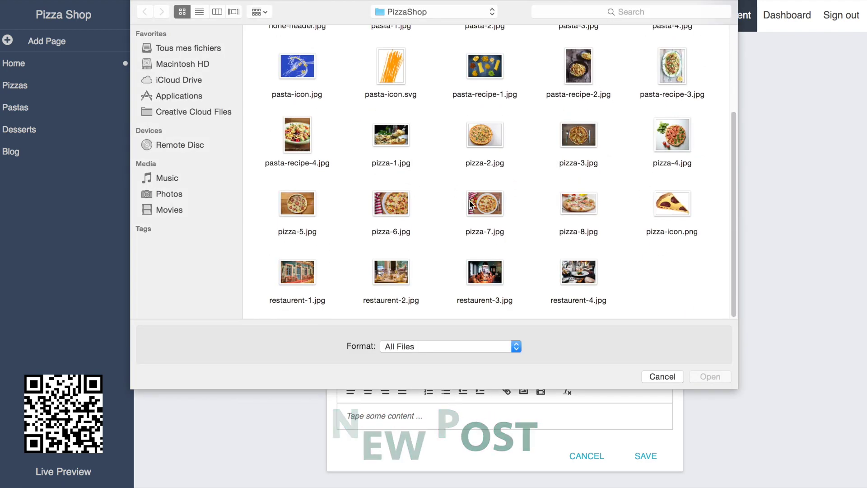
double_click(476, 200)
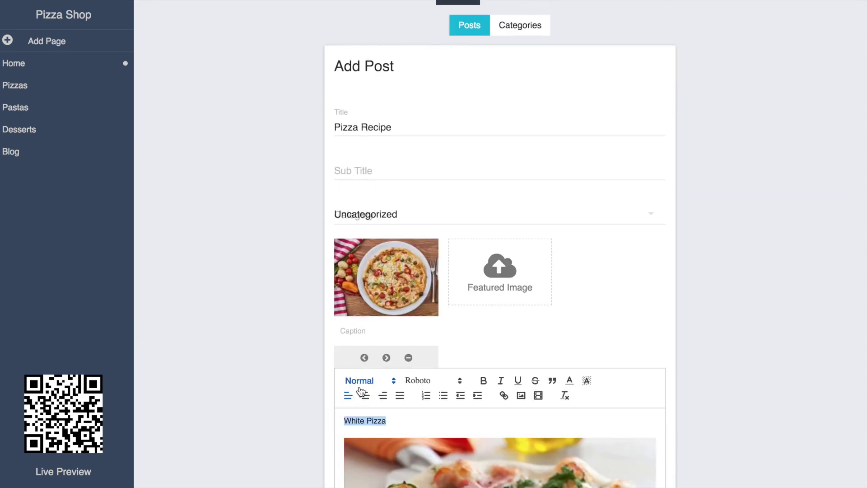
- Format the "White Pizza" line of the post body as a heading and save the post
left_click(362, 382)
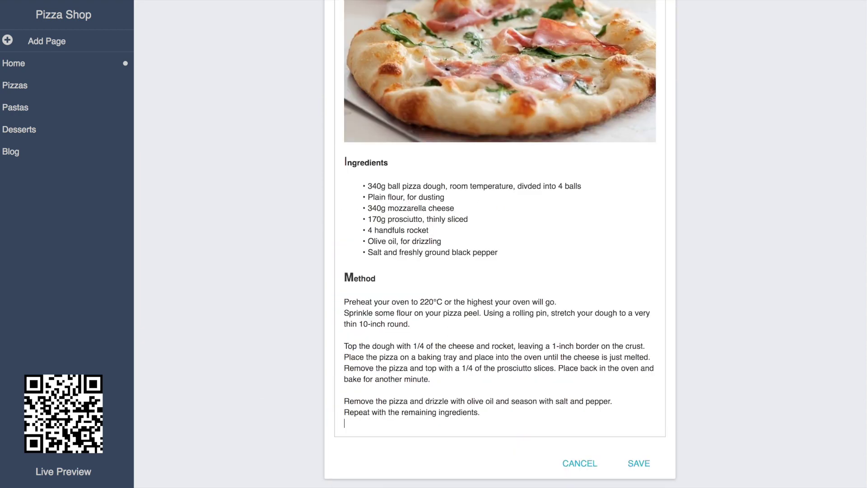
left_click(636, 462)
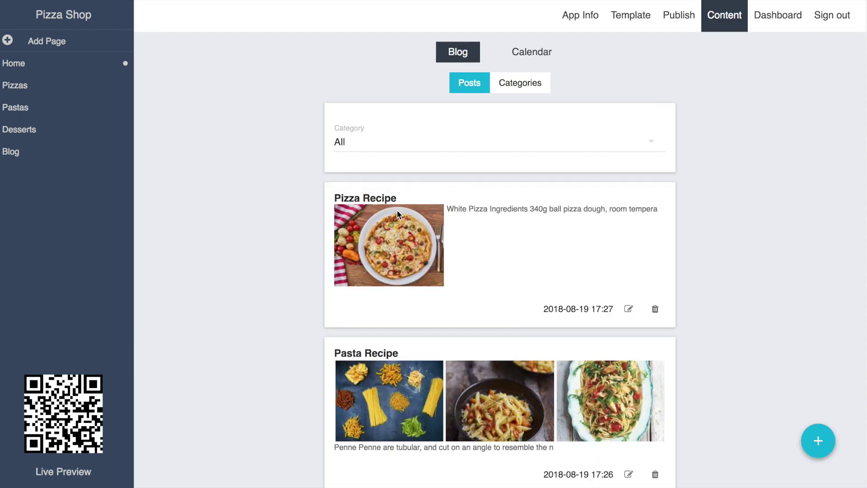
- Open the Pizza Recipe post from the Blog page in the phone preview and return
left_click(28, 151)
left_click(391, 147)
left_click(349, 80)
- Create a blank page named "Facebook"
left_click(47, 40)
left_click(343, 80)
type("Facebook")
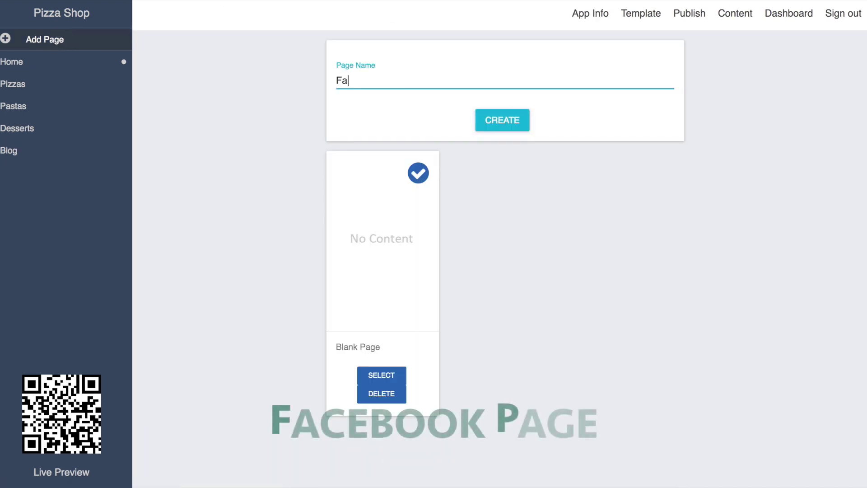
left_click(478, 120)
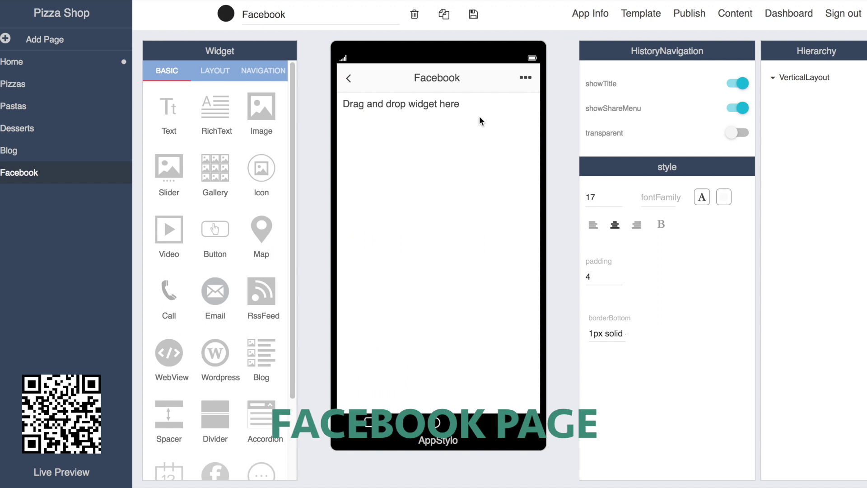
- Place a Facebook widget on the page and set its page name to the Homemade Pizza Recipes Facebook URL
scroll(217, 271, "down", 3)
left_click_drag(215, 377, 402, 243)
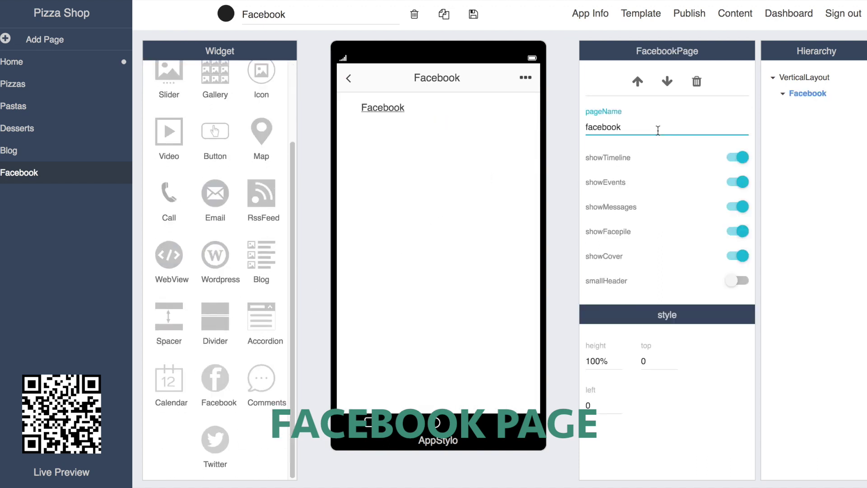
key("BackSpace")
key("ctrl+v")
- Try the Facebook widget's showTimeline, showEvents and smallHeader options
left_click(740, 157)
left_click(744, 159)
left_click(740, 183)
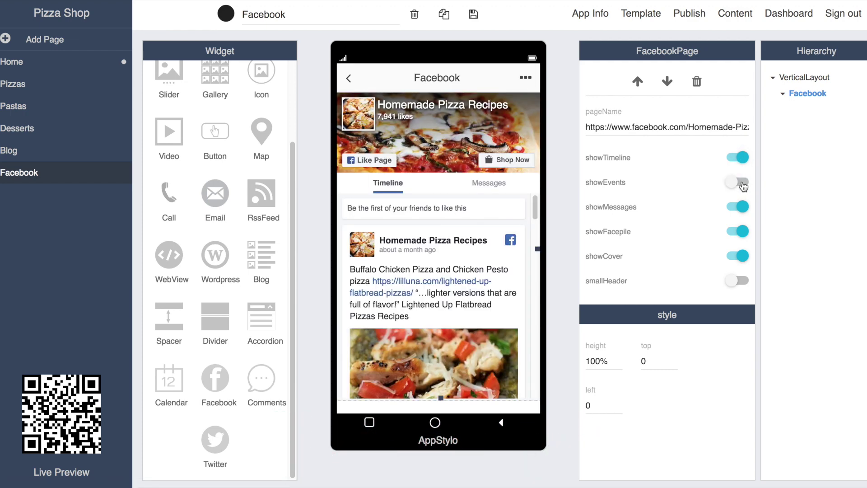
left_click(743, 282)
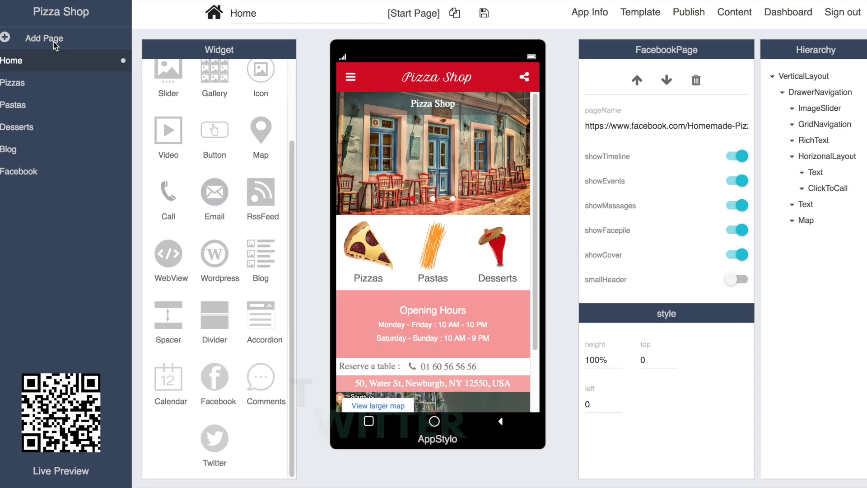
- Create a blank page named "Twitter"
left_click(56, 39)
left_click(358, 75)
type("Twitter")
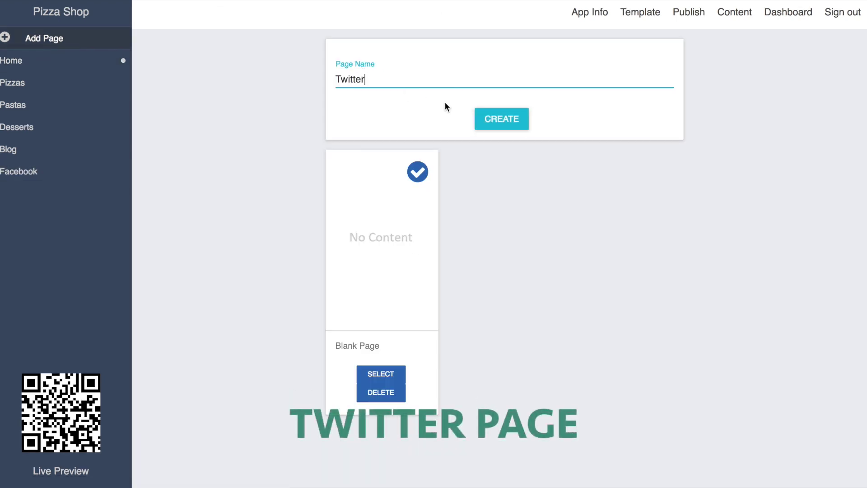
left_click(485, 119)
- Place a Twitter widget on the page and set its user name to HomemadePizza
scroll(183, 168, "down", 3)
left_click_drag(208, 445, 397, 246)
key("BackSpace")
key("BackSpace")
key("BackSpace")
key("BackSpace")
key("BackSpace")
key("BackSpace")
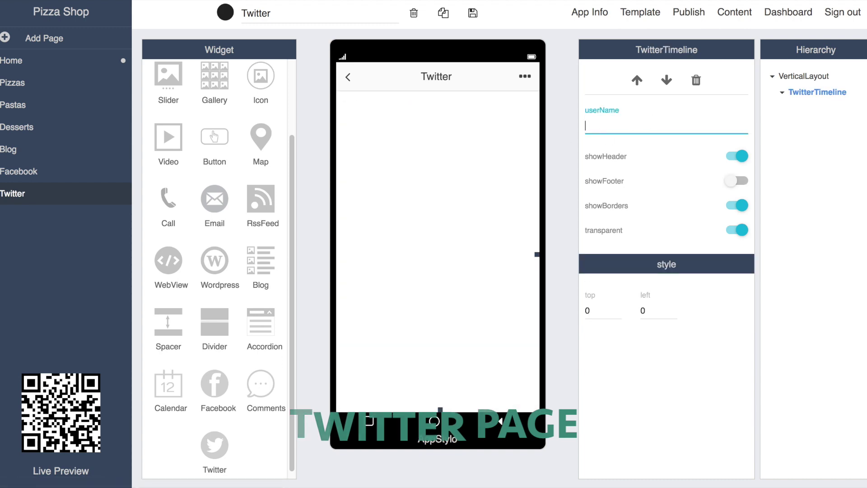
type("HomemadePizza")
- Try the Twitter timeline's showHeader and showFooter options
left_click(740, 157)
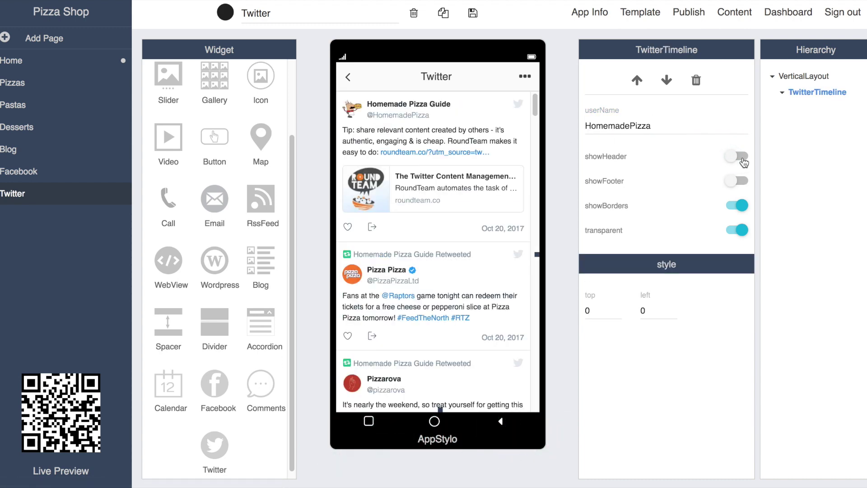
left_click(743, 158)
left_click(740, 181)
left_click(738, 180)
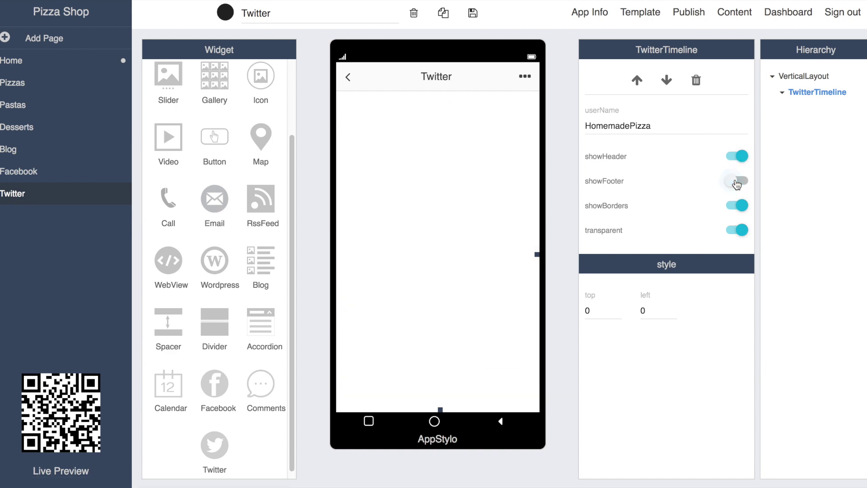
- Add the Blog, Facebook and Twitter pages to the Home page's drawer navigation
left_click(11, 60)
left_click_drag(11, 149, 348, 80)
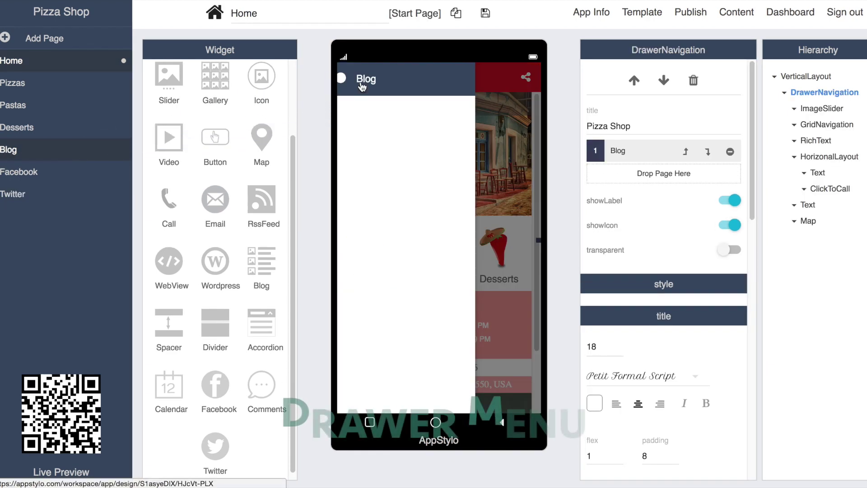
left_click_drag(25, 178, 397, 113)
left_click_drag(21, 195, 395, 114)
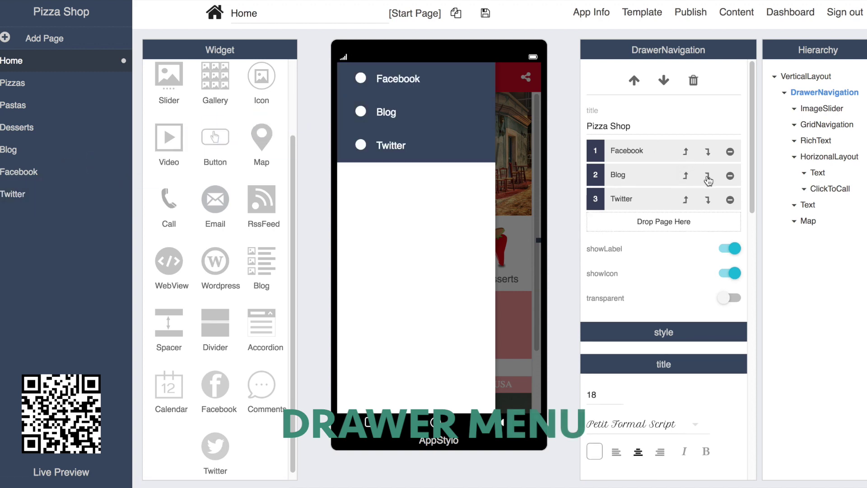
- Remove the Twitter and Blog entries from the drawer navigation
left_click(729, 200)
left_click(730, 177)
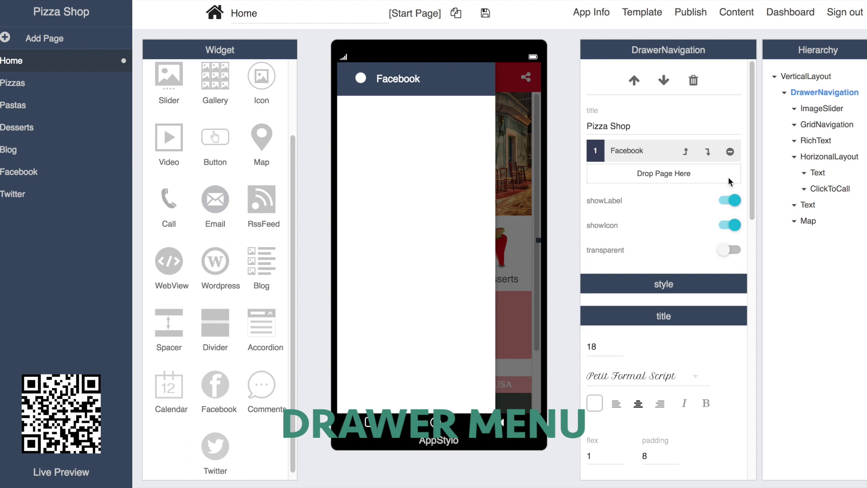
- Add the Blog and Twitter pages back to the drawer's page list and move Blog above Facebook
left_click_drag(584, 158, 586, 159)
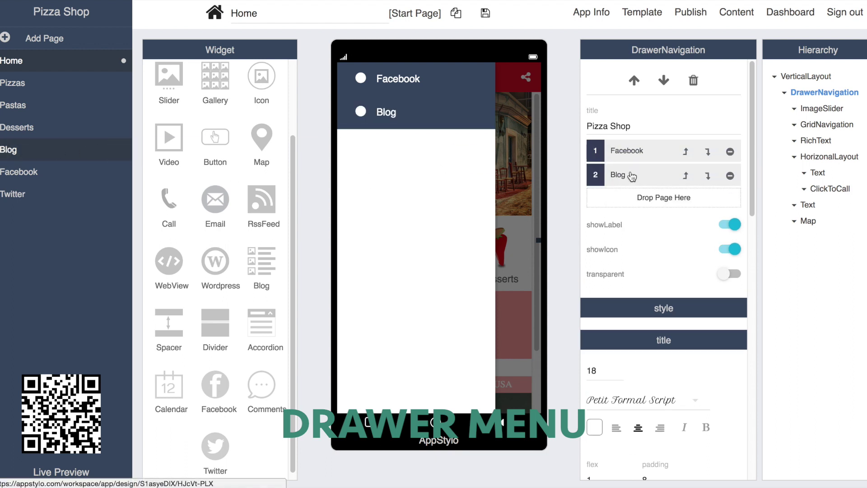
left_click_drag(79, 194, 707, 199)
left_click(689, 176)
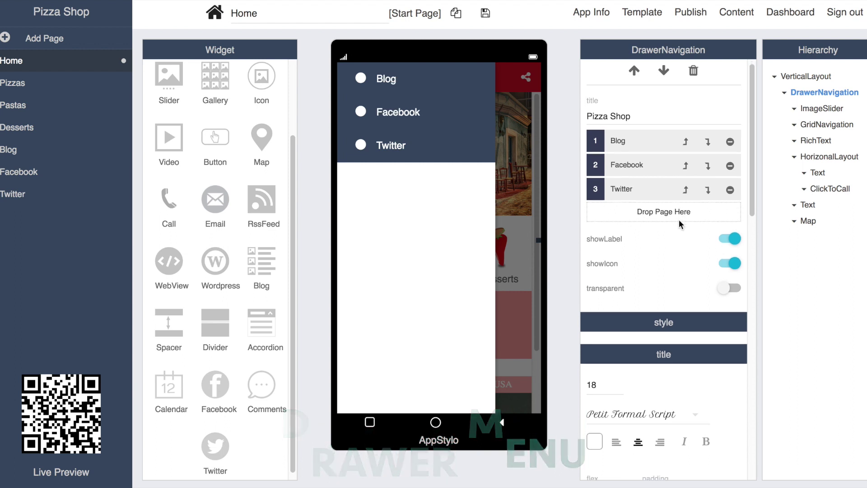
- Set the drawer's background to a light red and turn off showIcon for its menu entries
scroll(679, 220, "down", 5)
scroll(679, 221, "down", 6)
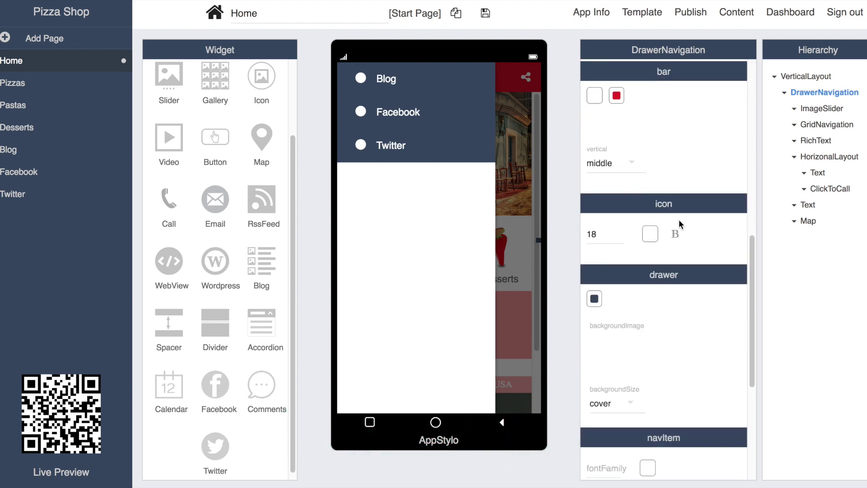
left_click(594, 297)
left_click(597, 240)
left_click(687, 102)
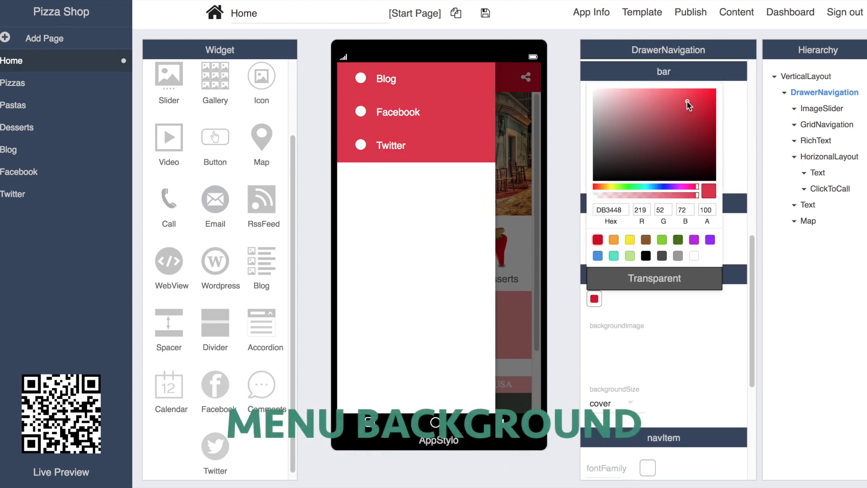
left_click(693, 306)
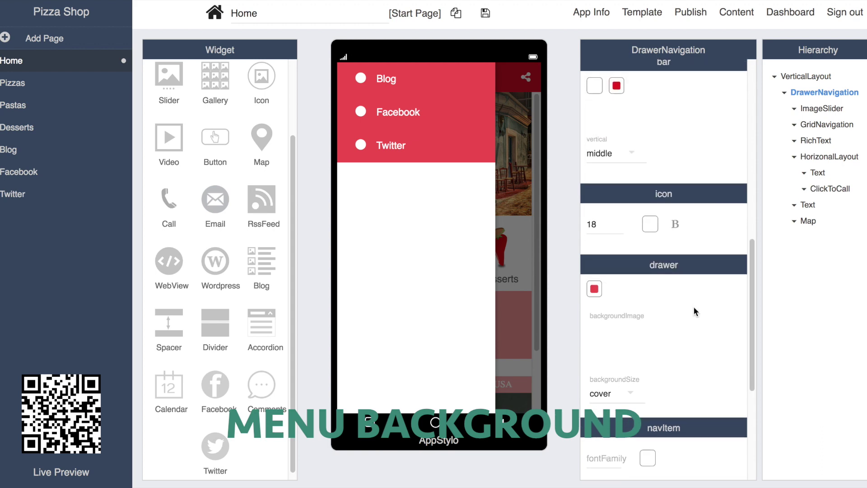
scroll(693, 306, "up", 8)
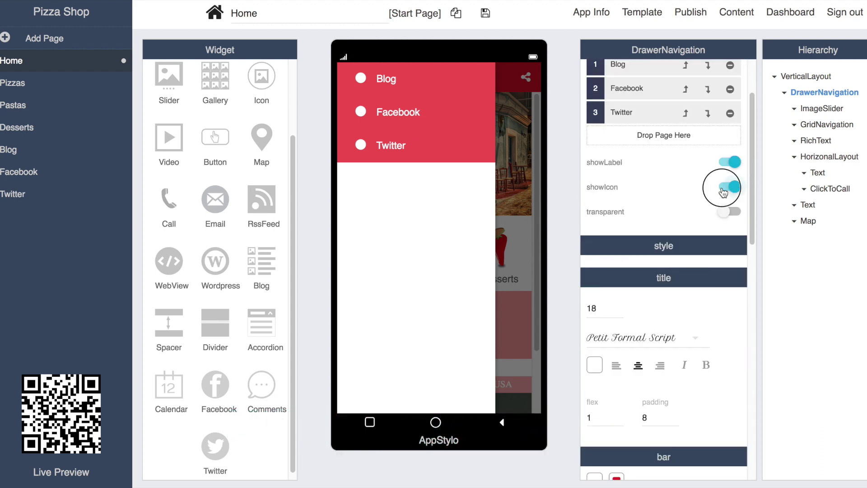
left_click(520, 189)
- Test the drawer menu in the phone preview by opening its Blog, Facebook and Twitter entries
left_click(351, 78)
left_click(361, 112)
left_click(349, 81)
left_click(352, 84)
left_click(351, 81)
left_click(352, 84)
left_click(358, 145)
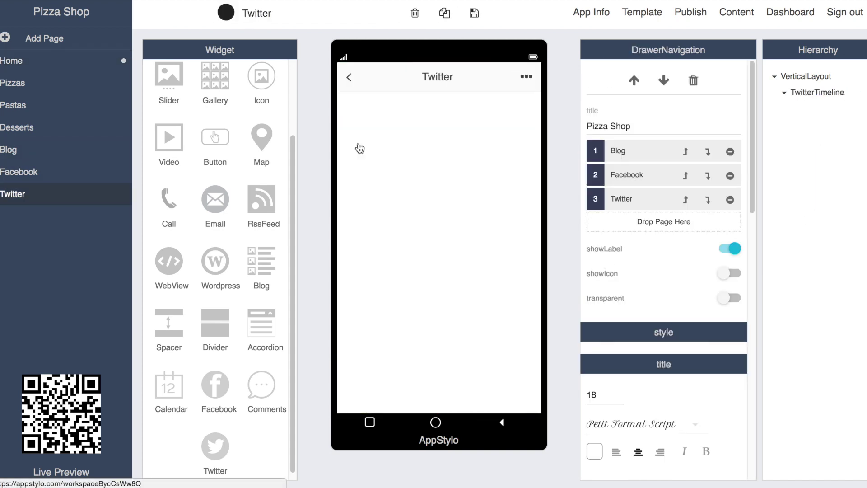
- Open the app's live preview and visit the Pizzas, Pastas and Desserts pages from the icon grid
left_click(63, 472)
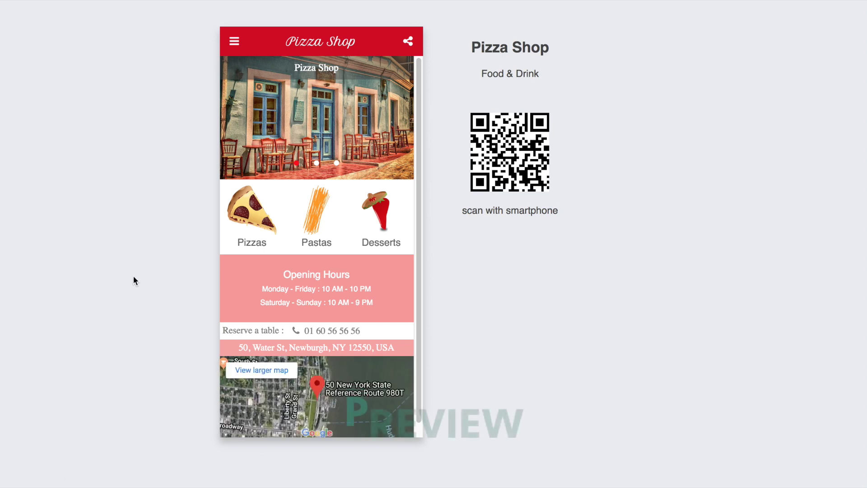
left_click(250, 220)
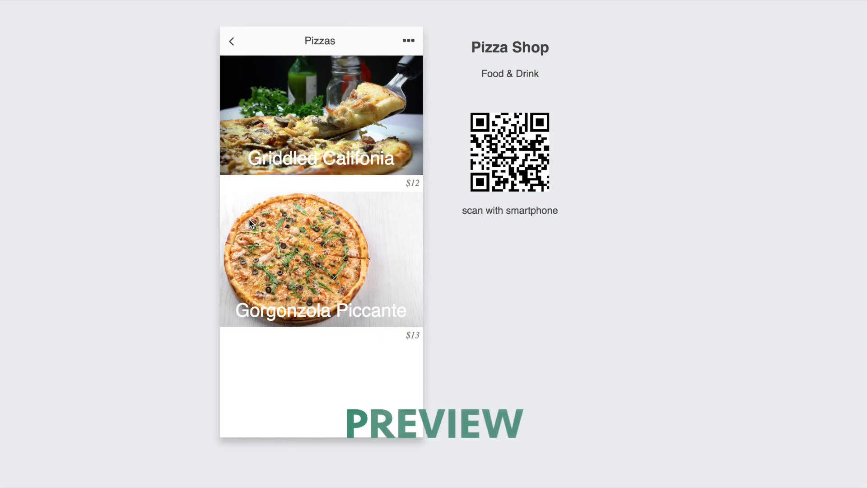
left_click(233, 42)
left_click(310, 206)
left_click(232, 42)
left_click(369, 210)
left_click(232, 42)
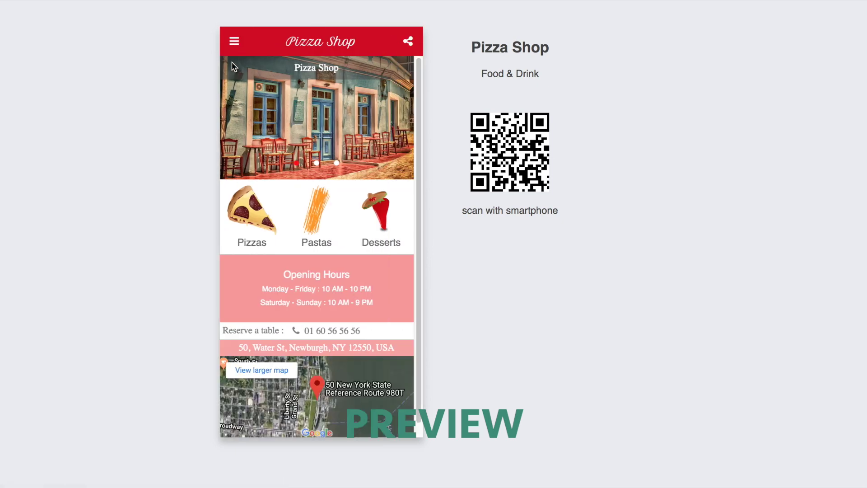
- Open the Blog page from the previewed app's drawer, read through the Pizza Recipe post and return to the home page
left_click(233, 41)
left_click(244, 40)
left_click(250, 75)
scroll(253, 100, "down", 2)
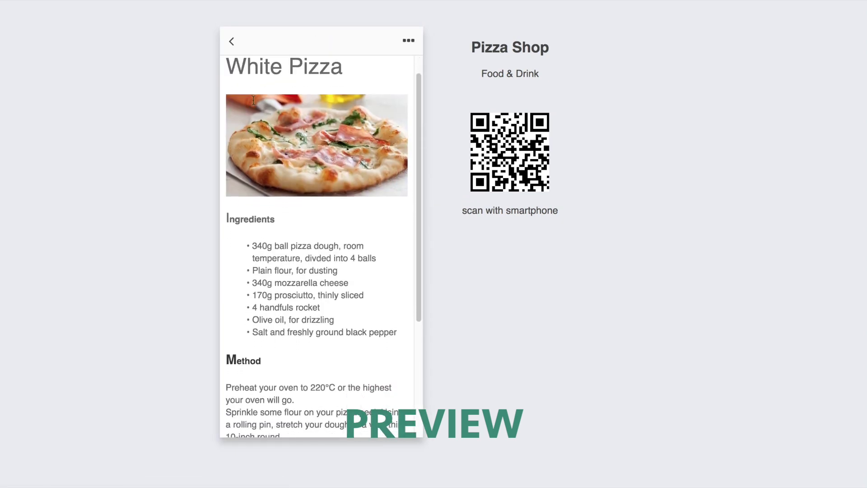
scroll(253, 99, "down", 3)
left_click(232, 41)
left_click(232, 42)
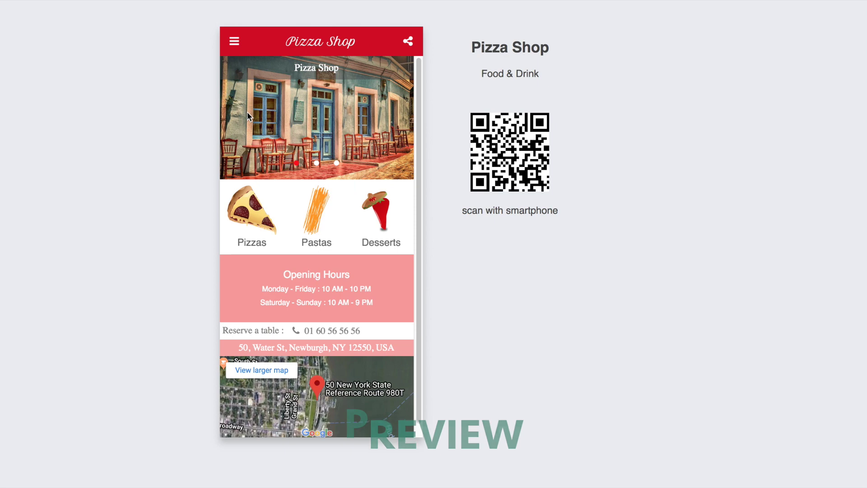
- Check the Facebook and Twitter pages from the drawer menu of the live preview
left_click(234, 42)
left_click(245, 75)
left_click(234, 44)
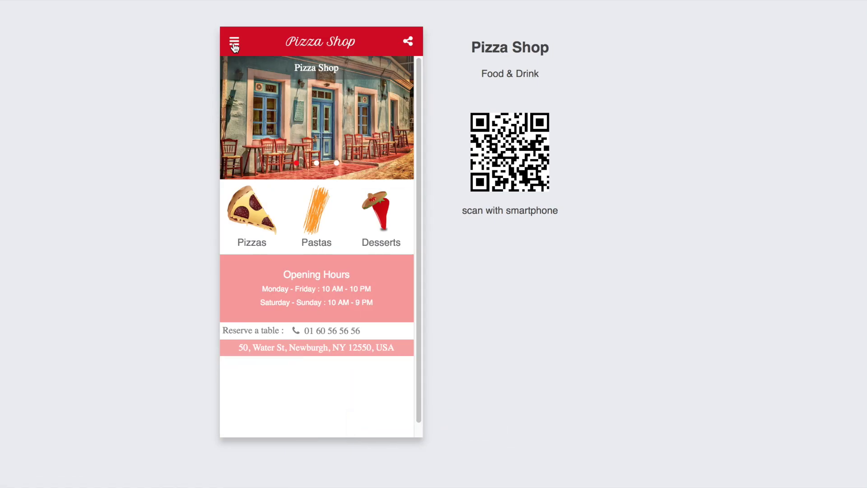
left_click(234, 43)
left_click(245, 109)
left_click(231, 42)
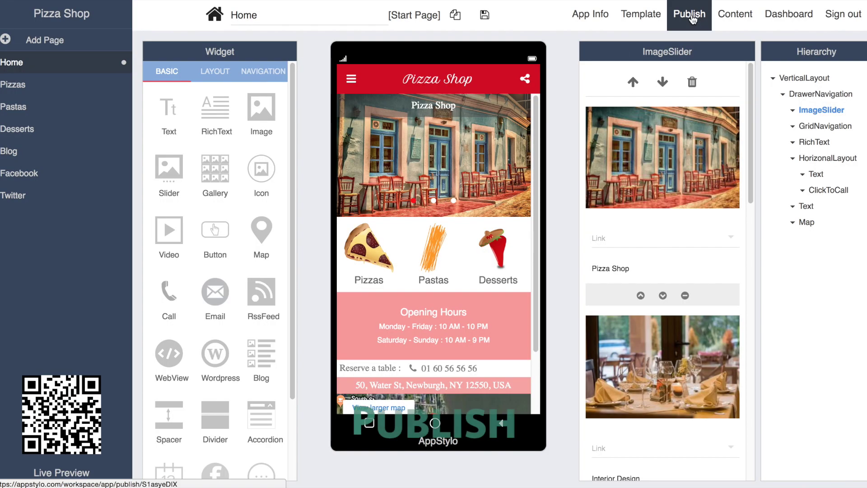
- Start publishing the app for HTML5 and set its subdomain to my-pizza-shop
left_click(689, 15)
left_click(645, 123)
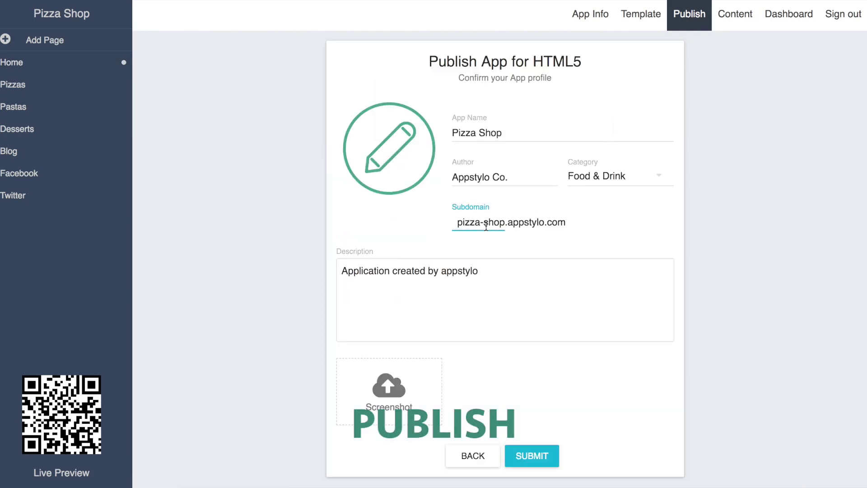
type("my-")
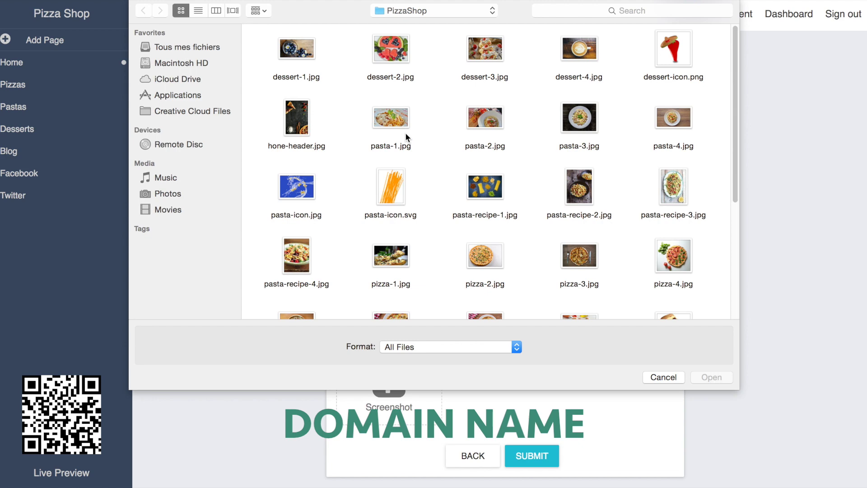
- Upload two screenshots to the app profile, one of the Pizza Shop home page and one of the Pizzas page
scroll(406, 140, "down", 5)
double_click(673, 203)
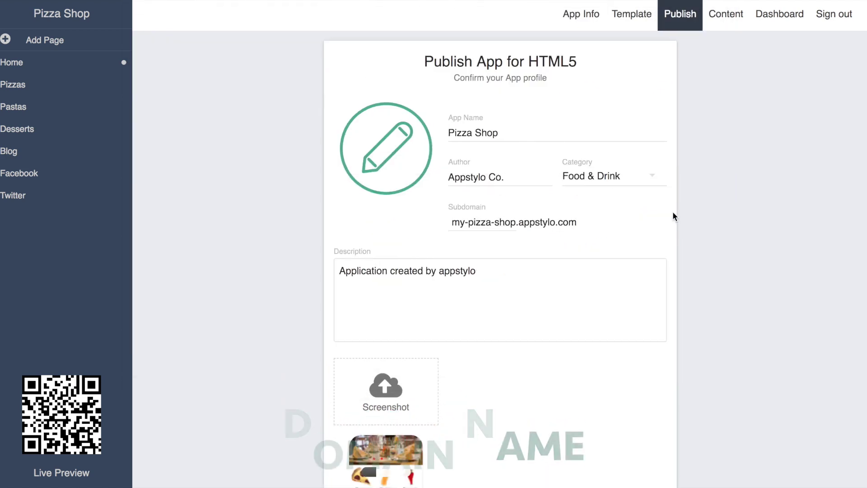
scroll(554, 342, "down", 1)
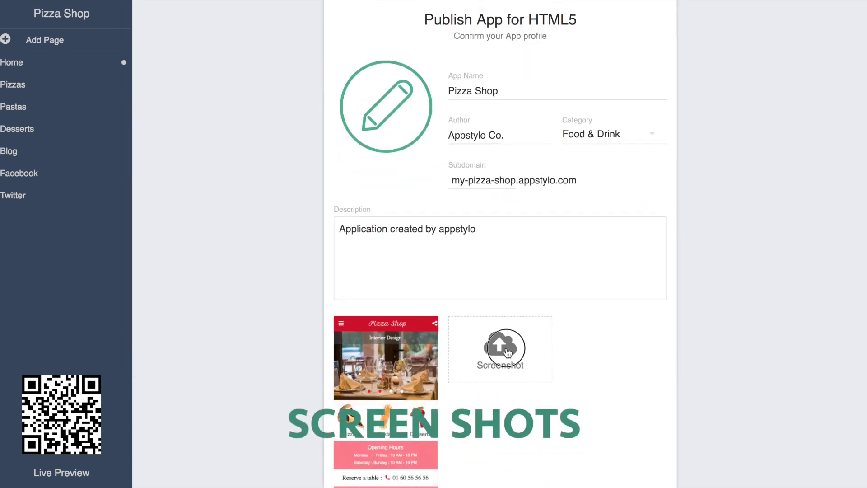
left_click(549, 343)
scroll(473, 246, "down", 5)
double_click(296, 272)
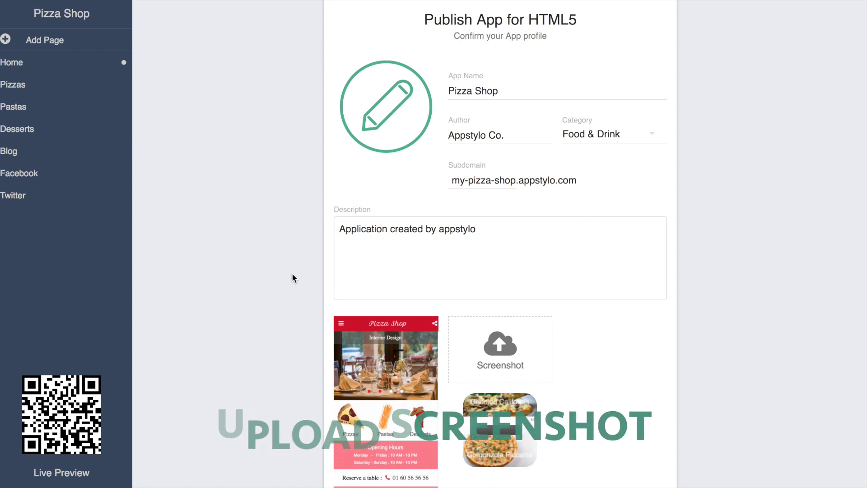
- Submit the completed app profile to publish the HTML5 app
scroll(389, 361, "down", 3)
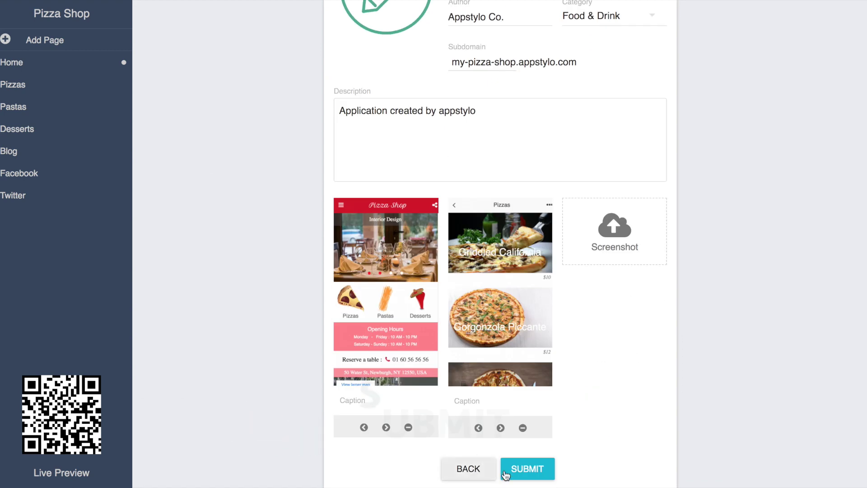
left_click(523, 468)
left_click(488, 266)
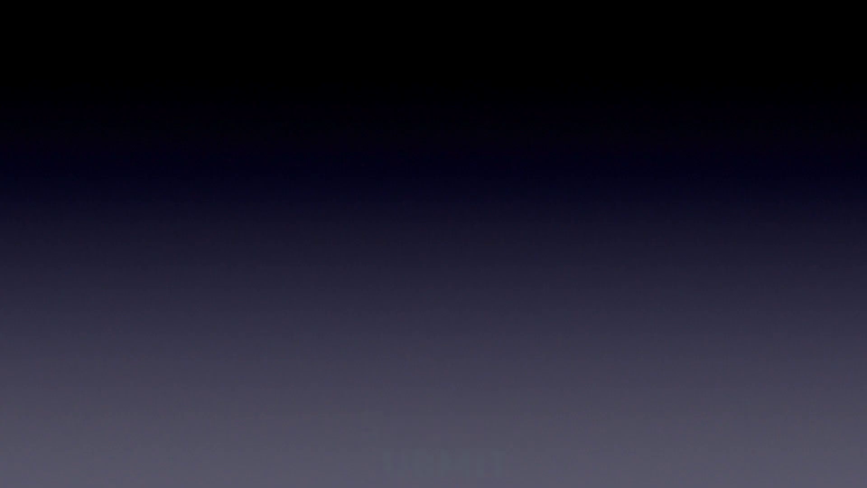